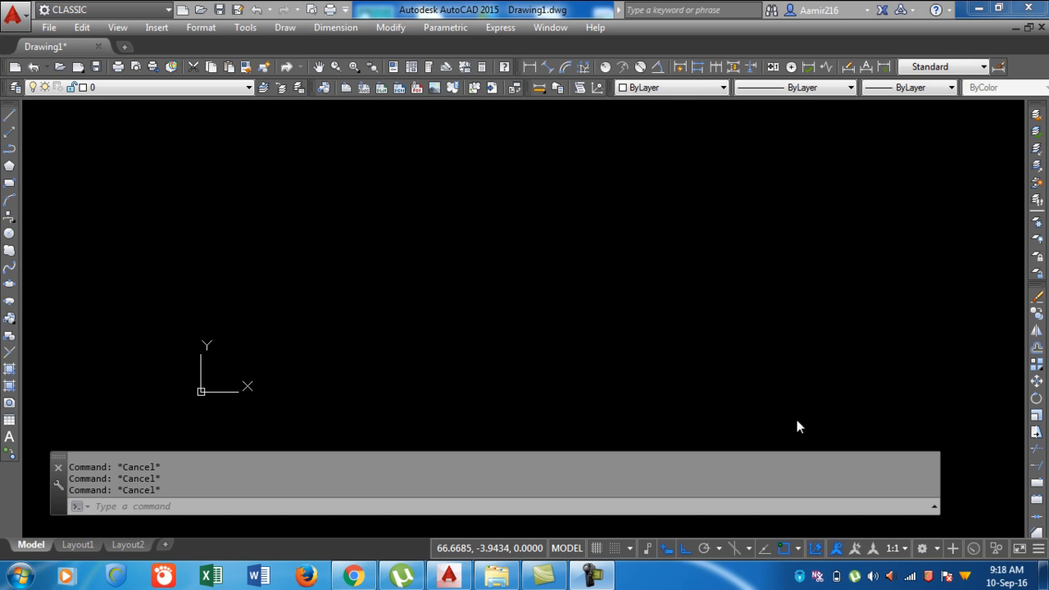
# - Switch to Chrome and read through the recent messages in the open Facebook chat conversation
pyautogui.click(352, 576)
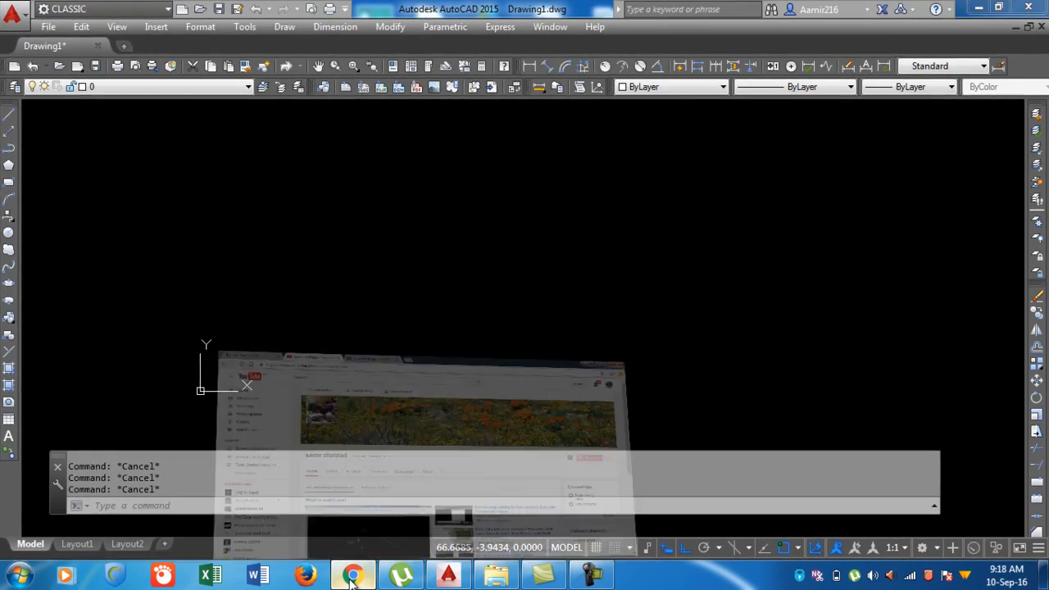
pyautogui.click(97, 8)
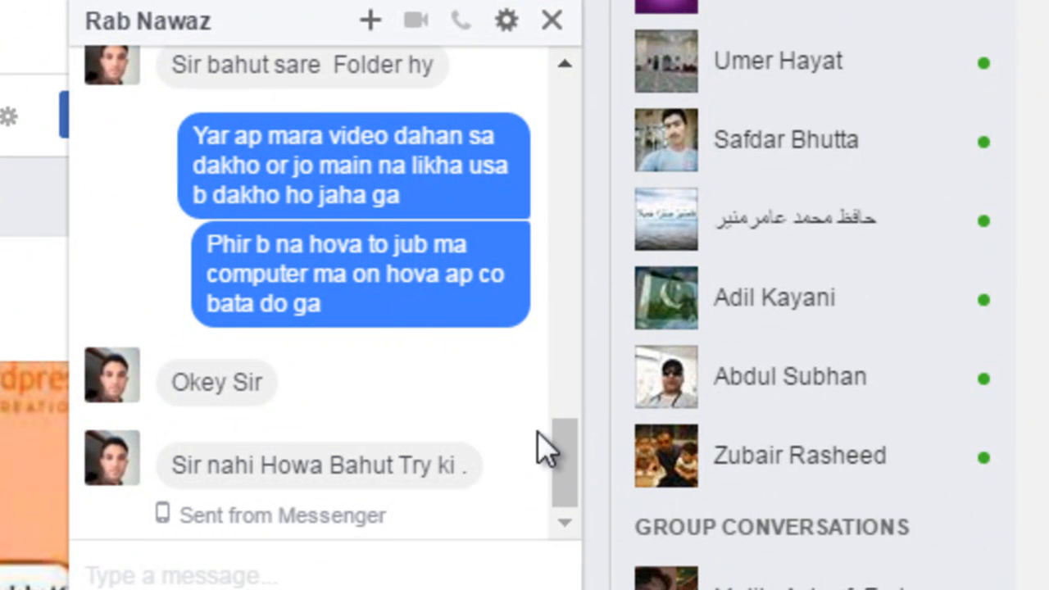
pyautogui.moveTo(557, 458); pyautogui.dragTo(562, 417)
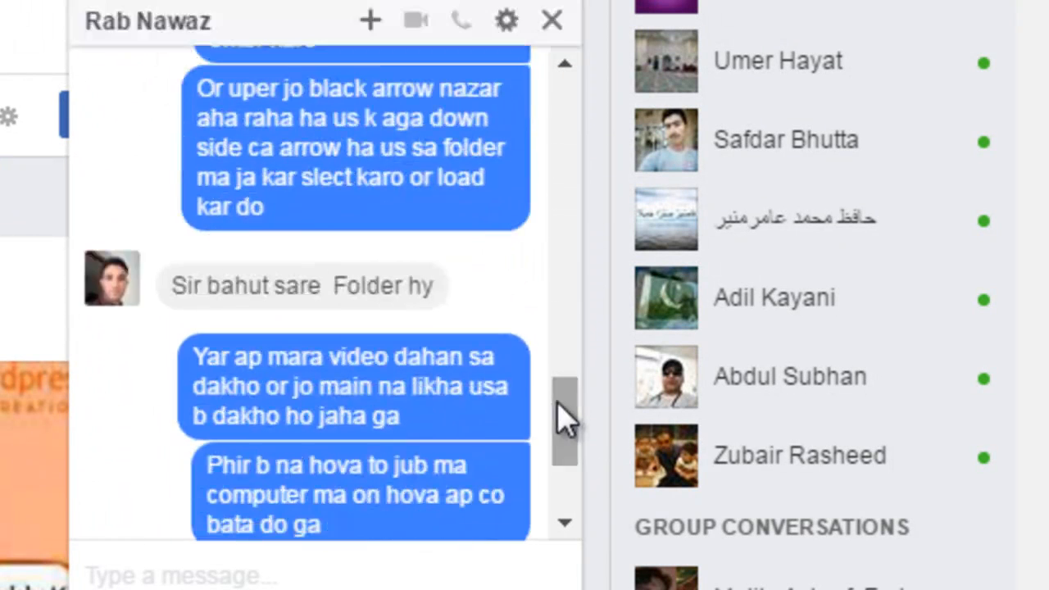
pyautogui.scroll(-3, 562, 344)
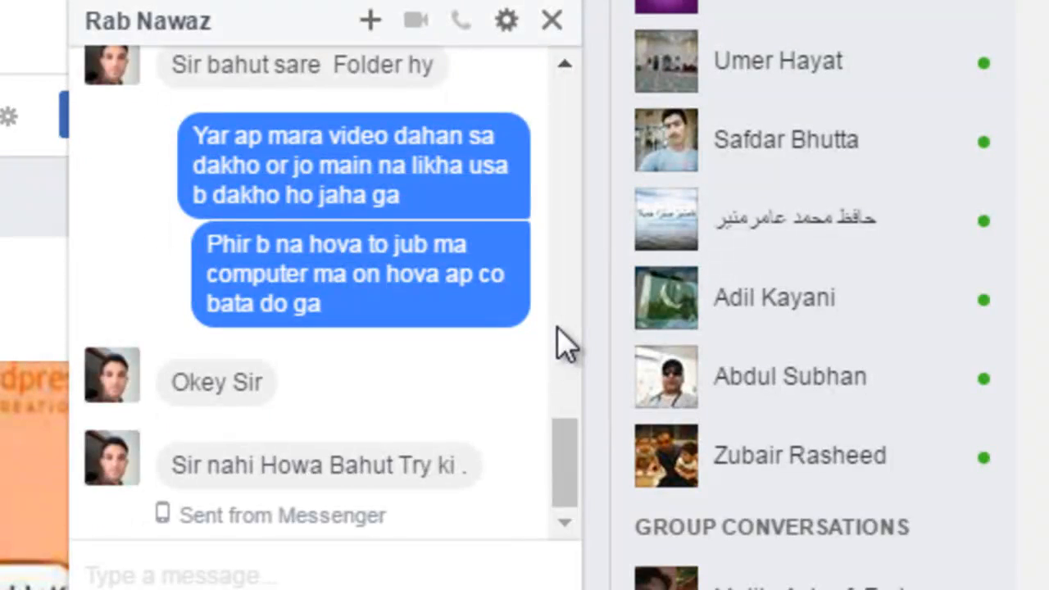
pyautogui.scroll(5, 562, 344)
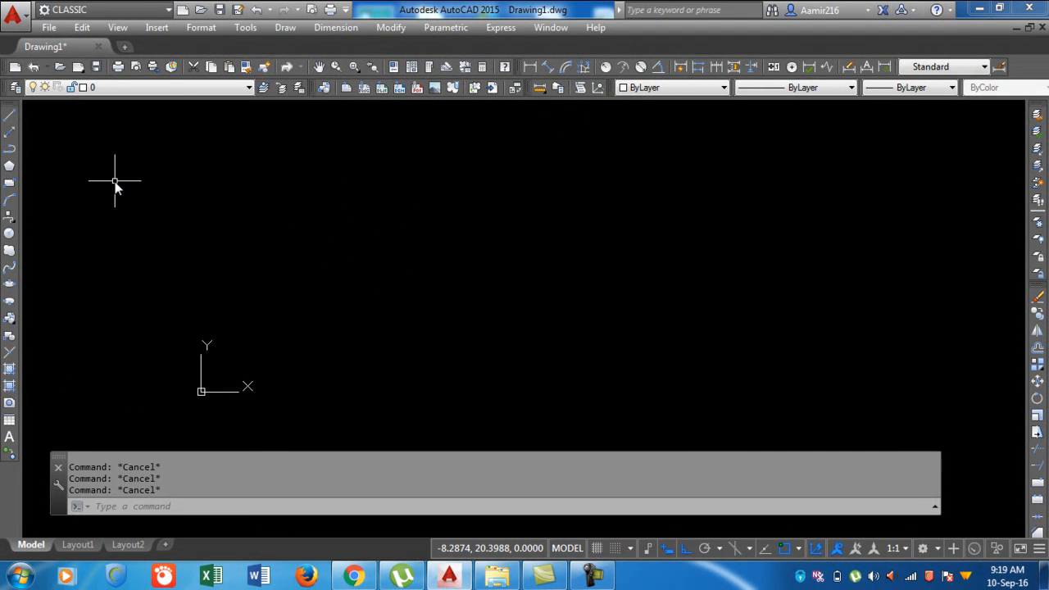
# - In AutoCAD, start a line at the origin 0,0 and draw a 10-unit horizontal segment along the positive X axis
pyautogui.write('L')
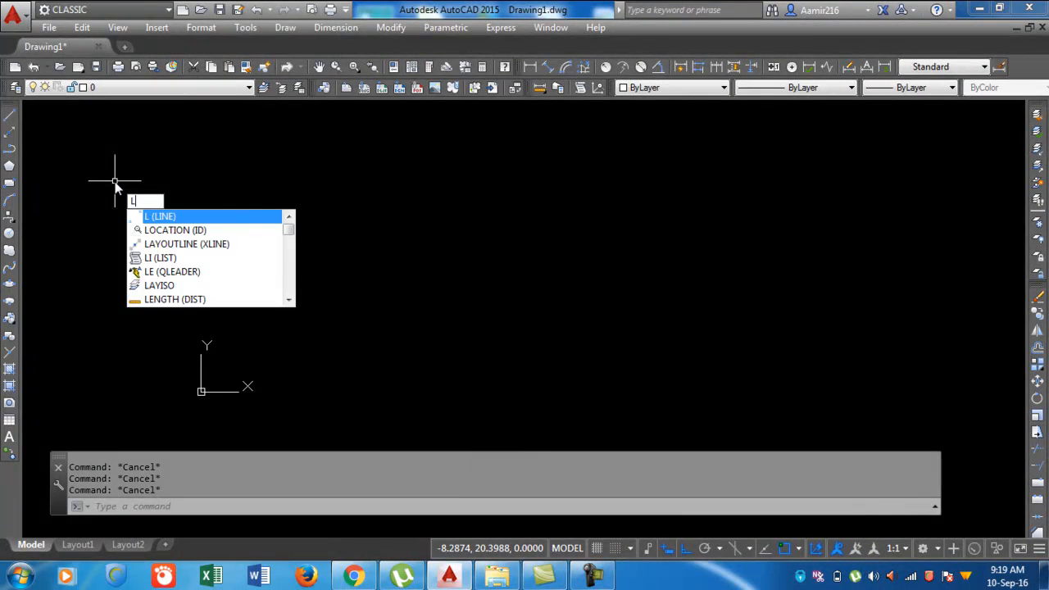
pyautogui.press('Return')
pyautogui.write('0')
pyautogui.press('Tab')
pyautogui.write('0')
pyautogui.press('Return')
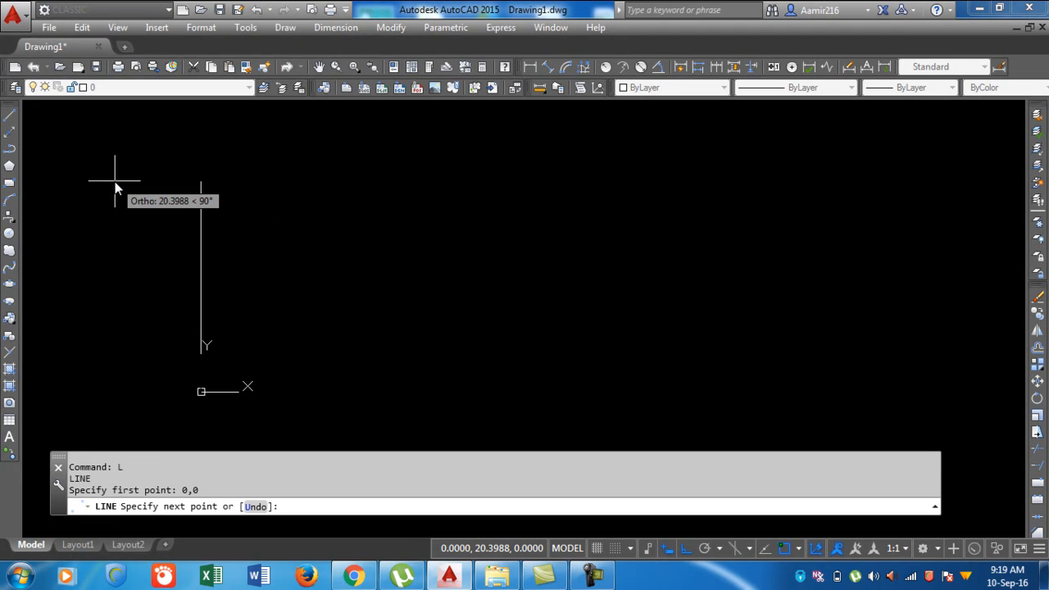
pyautogui.click(284, 307)
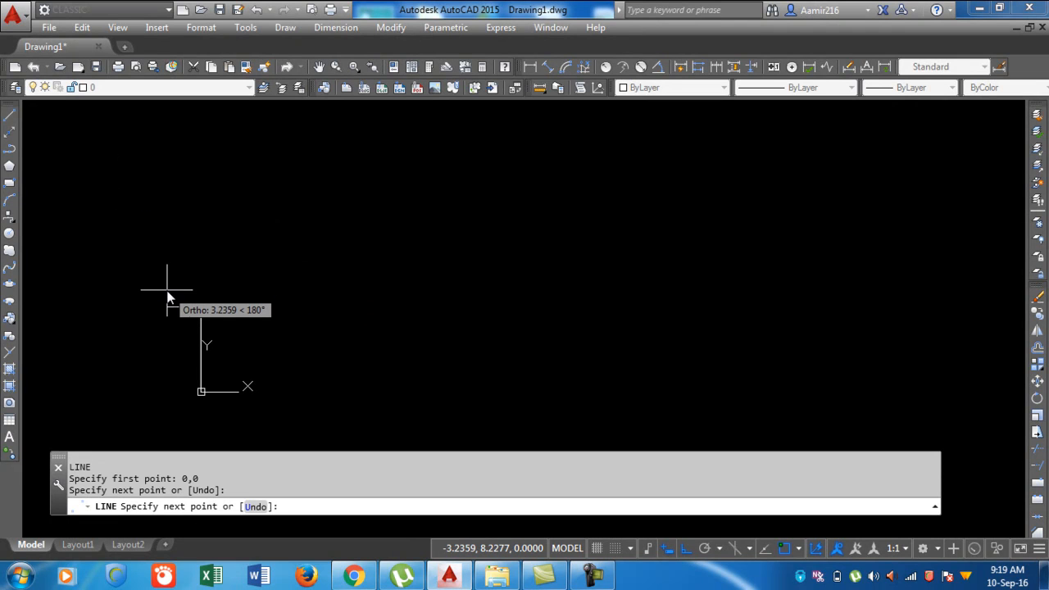
pyautogui.hotkey('ctrl', 'z')
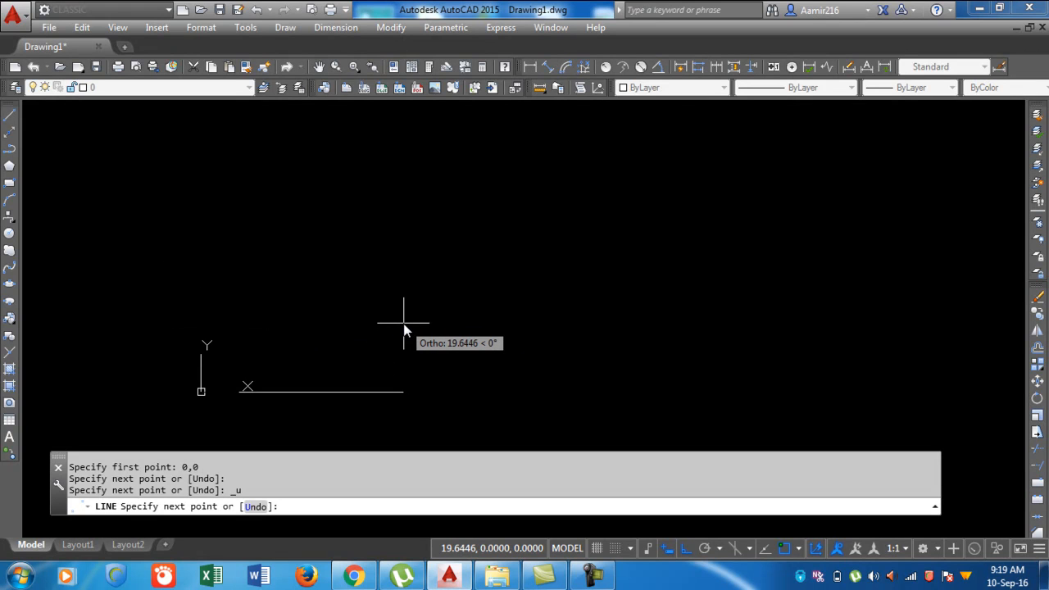
pyautogui.write('10')
pyautogui.press('Return')
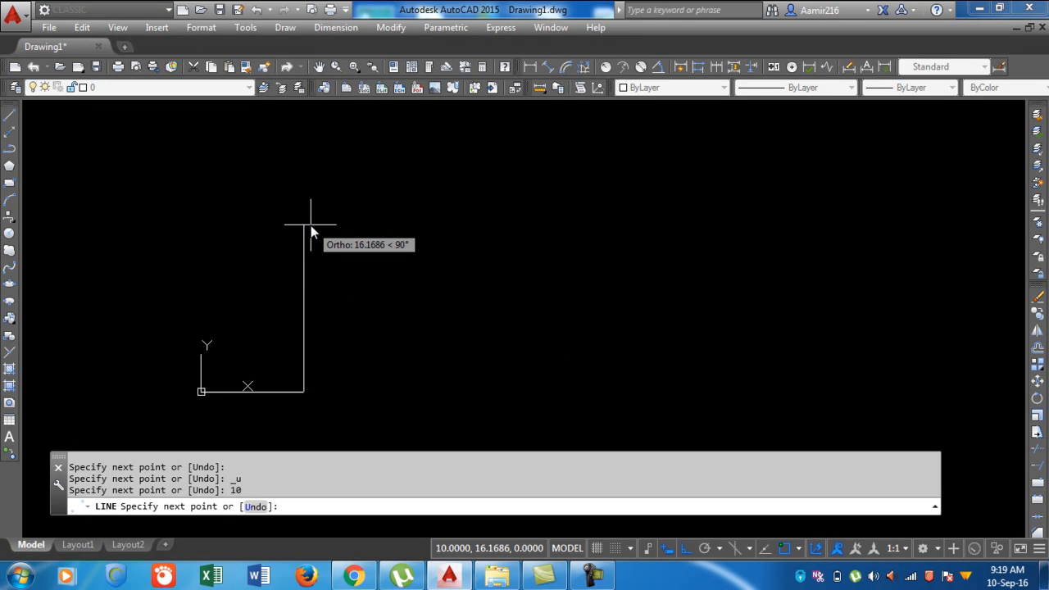
# - Complete the square with three more 10-unit line segments going up, left and back down to the origin
pyautogui.write('10')
pyautogui.press('Return')
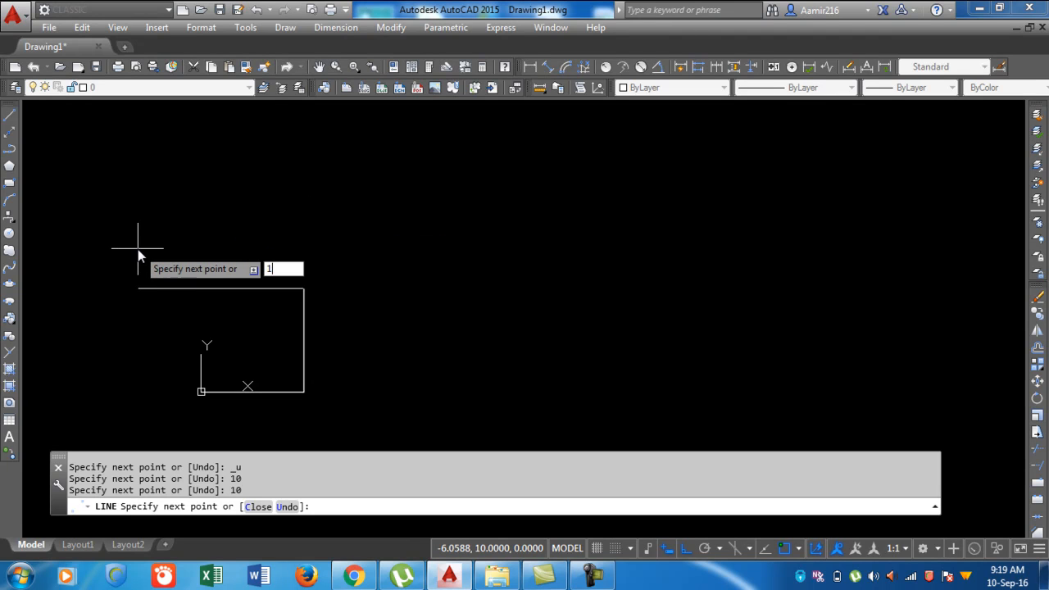
pyautogui.write('10')
pyautogui.press('Return')
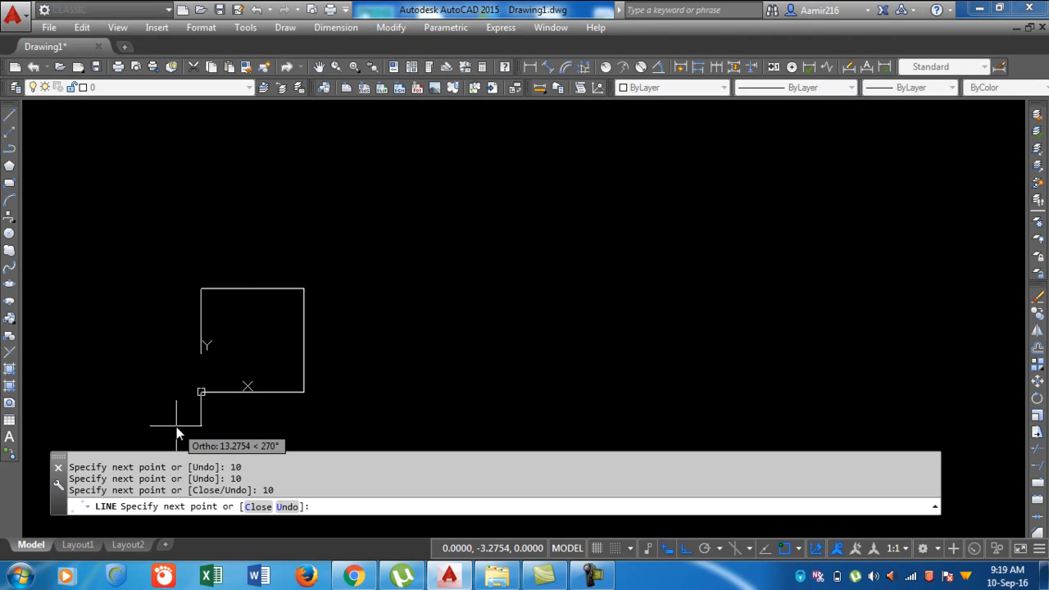
pyautogui.write('10')
pyautogui.press('Return')
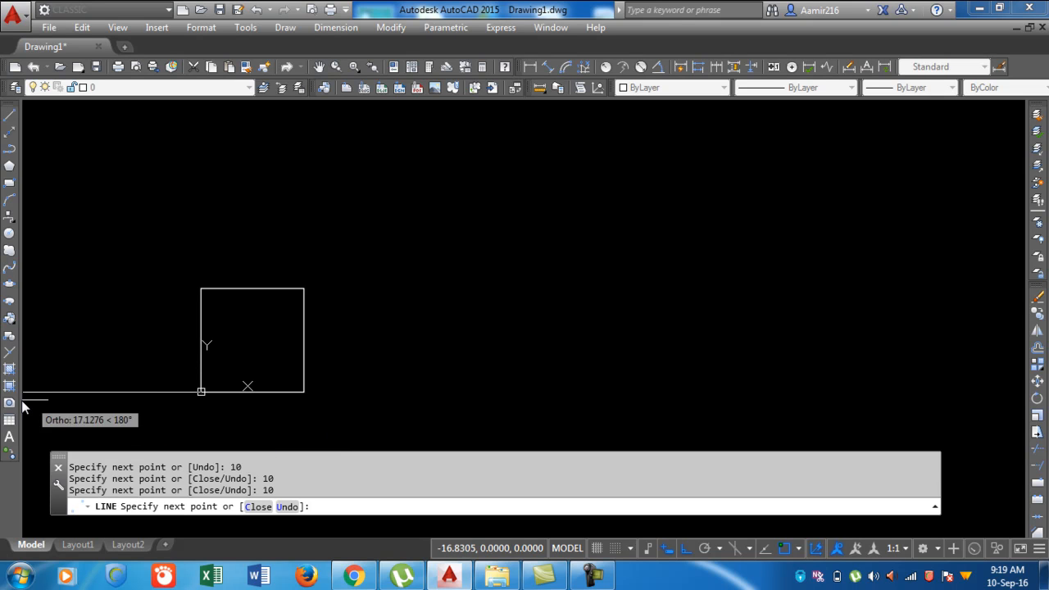
pyautogui.press('Return')
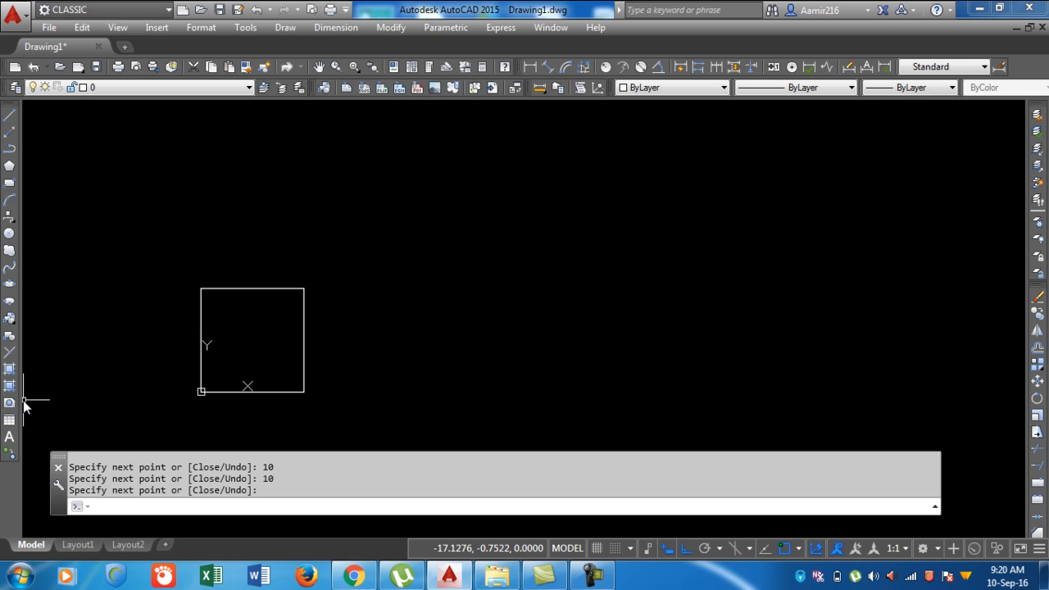
# - Measure the square's area and perimeter with the Area command by picking its four corners from the origin
pyautogui.write('AA')
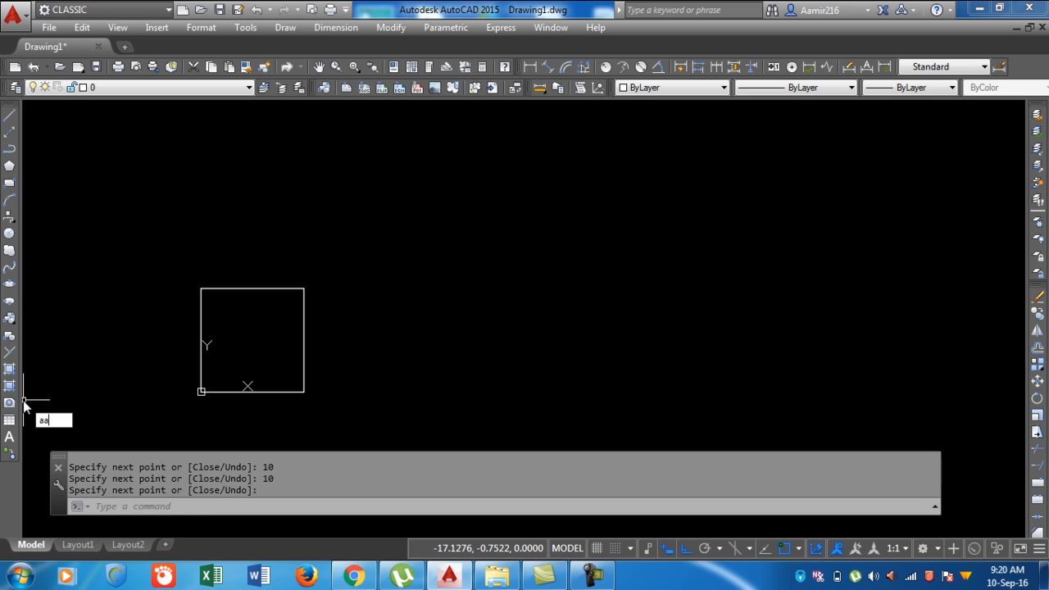
pyautogui.press('Return')
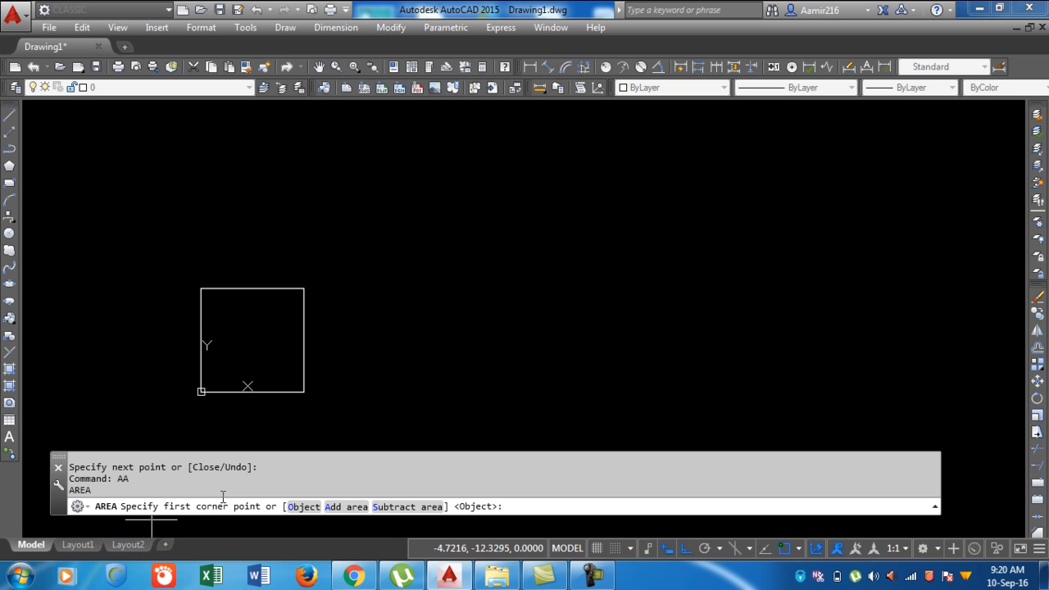
pyautogui.click(201, 392)
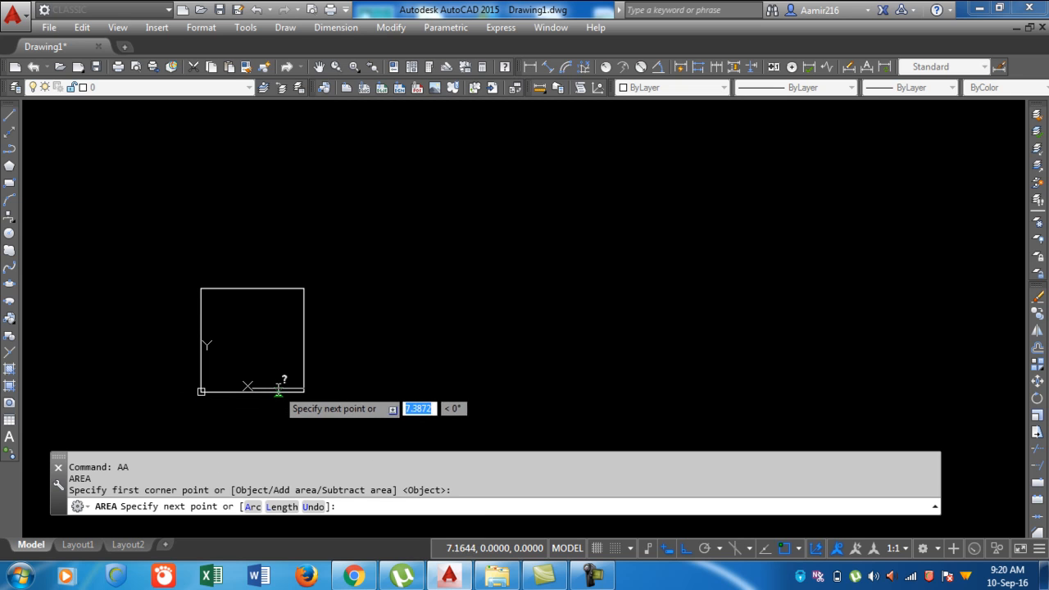
pyautogui.click(304, 392)
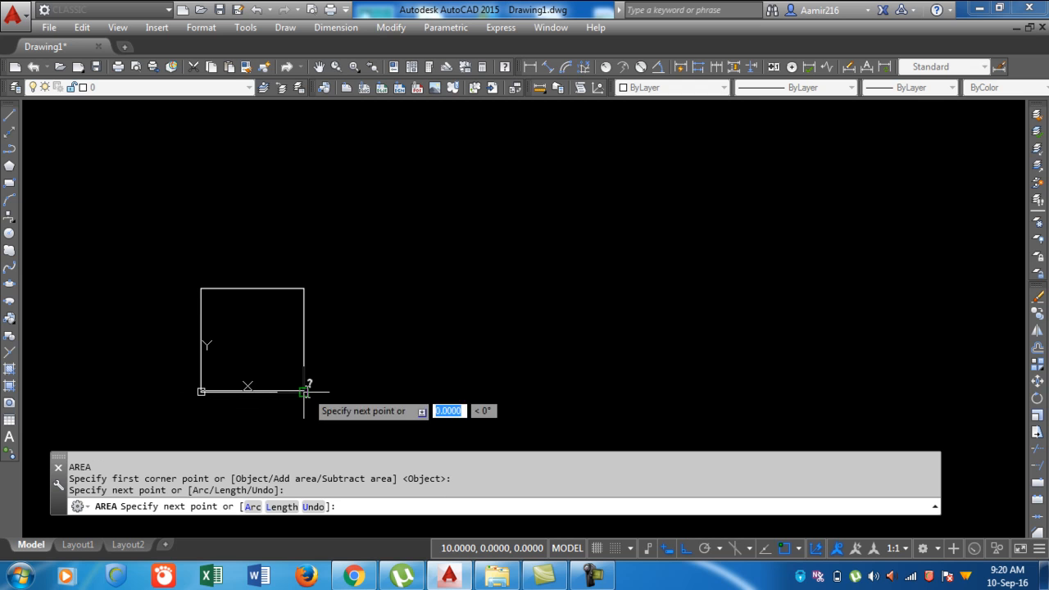
pyautogui.click(303, 288)
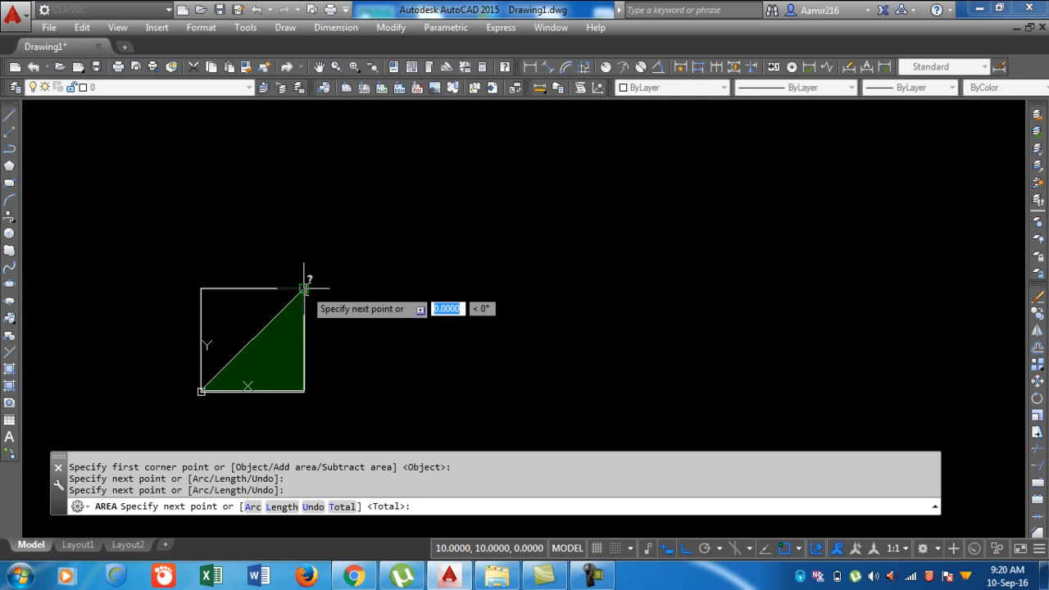
pyautogui.click(202, 288)
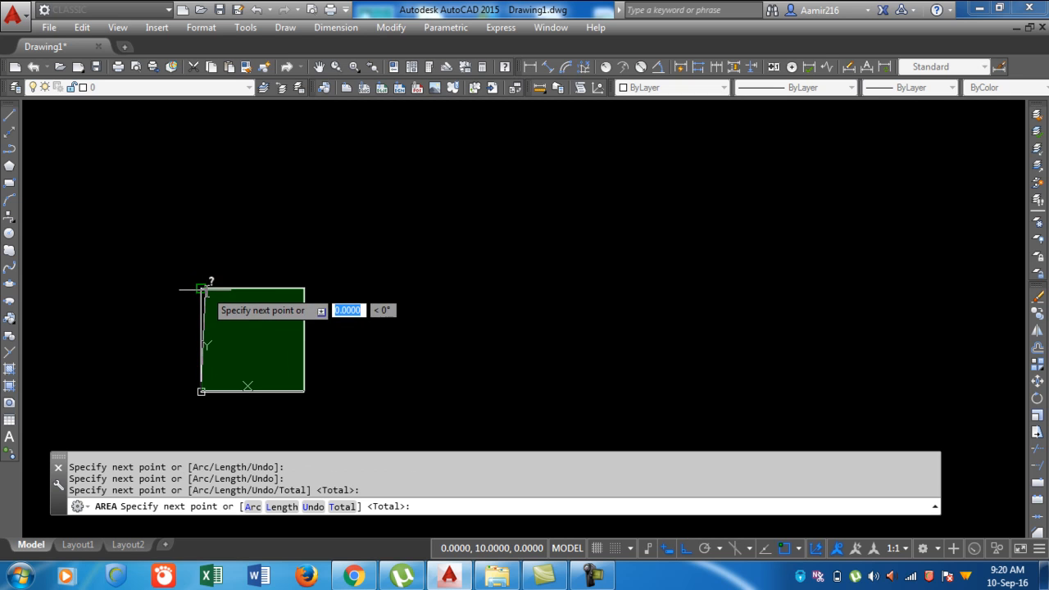
pyautogui.press('Return')
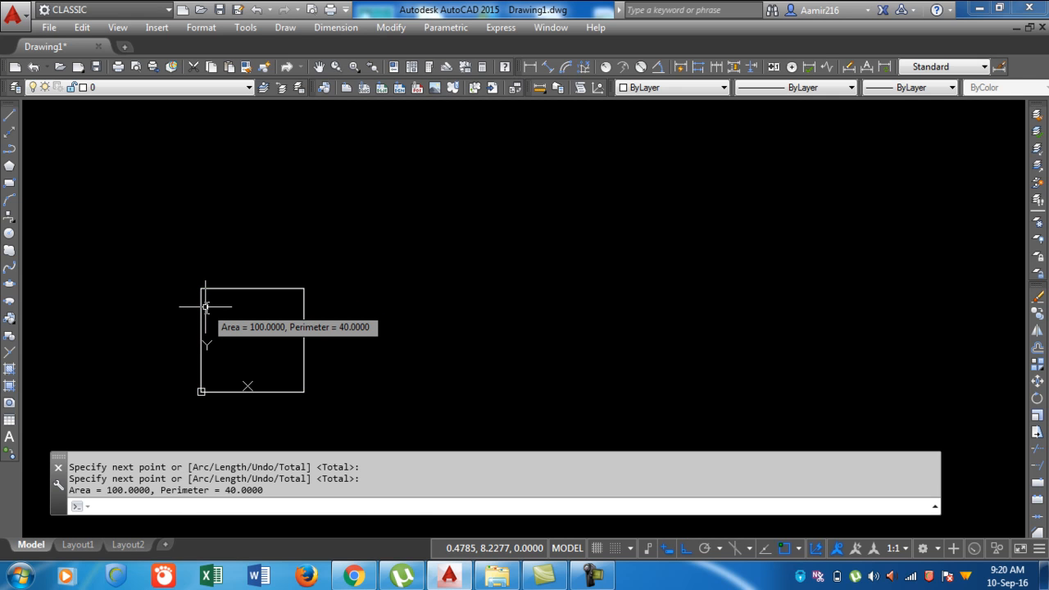
pyautogui.click(119, 347)
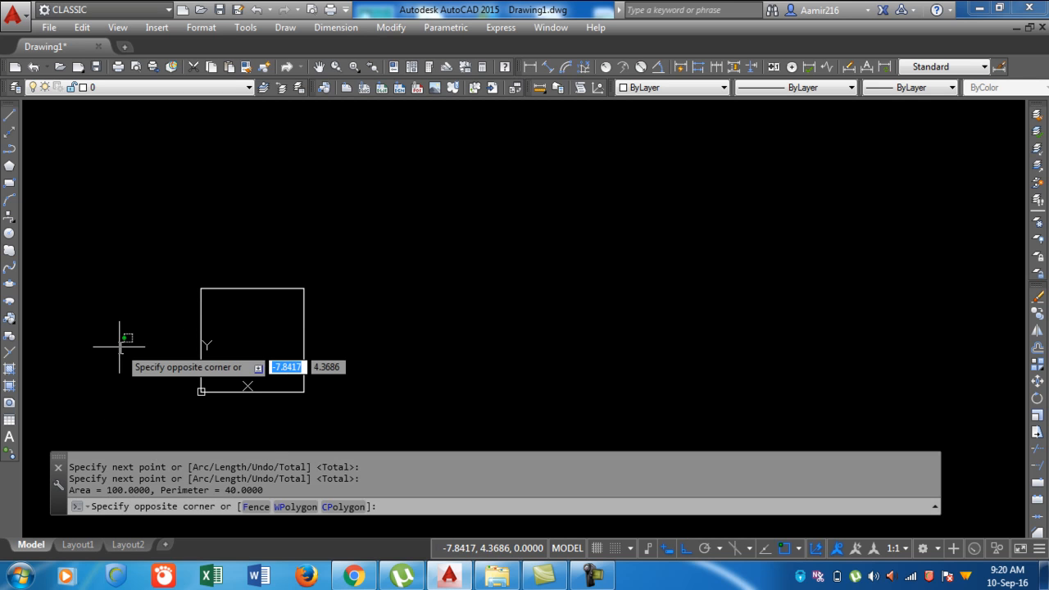
pyautogui.press('Escape')
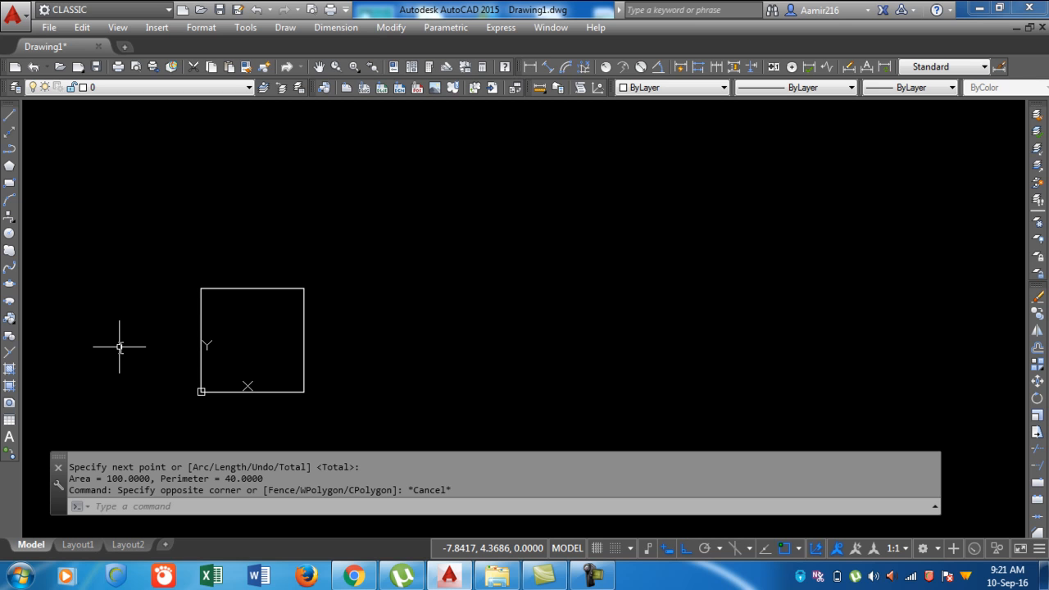
# - Draw a closed, irregular eight-vertex polyline beside the square with Ortho off
pyautogui.write('pl')
pyautogui.press('Return')
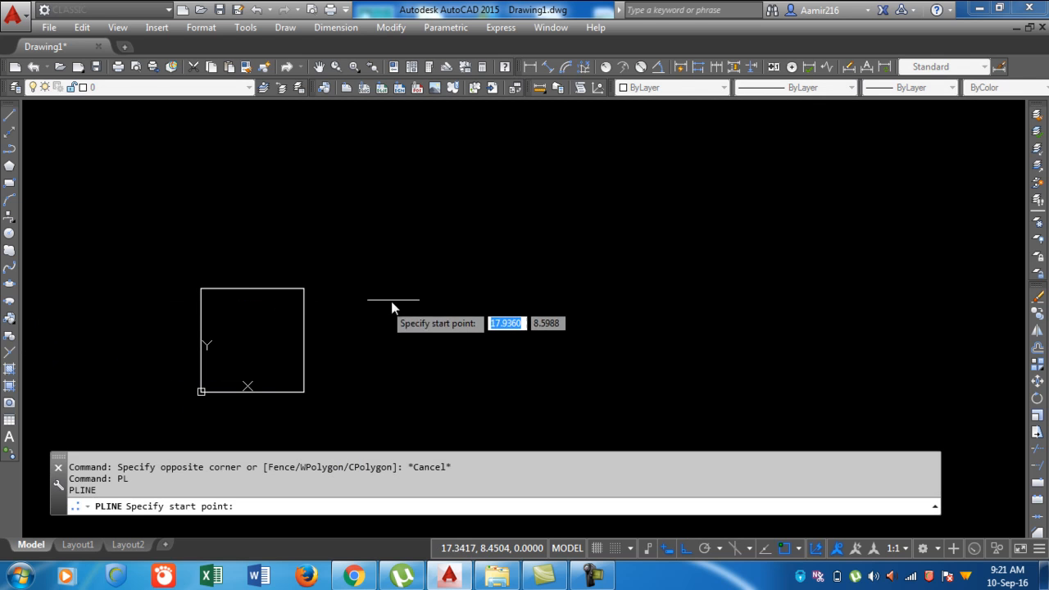
pyautogui.click(440, 301)
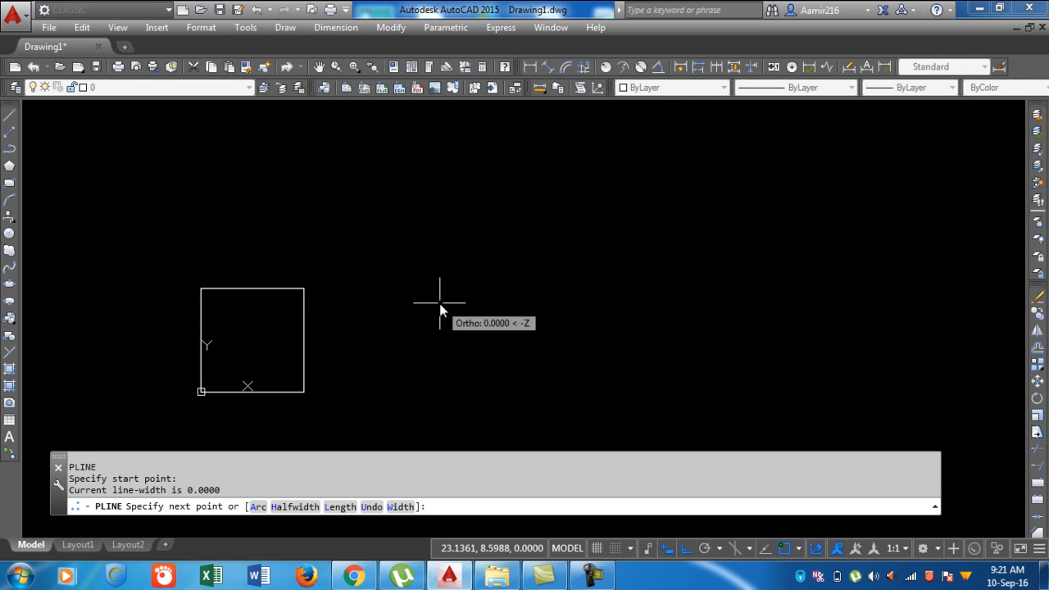
pyautogui.press('F8')
pyautogui.click(506, 225)
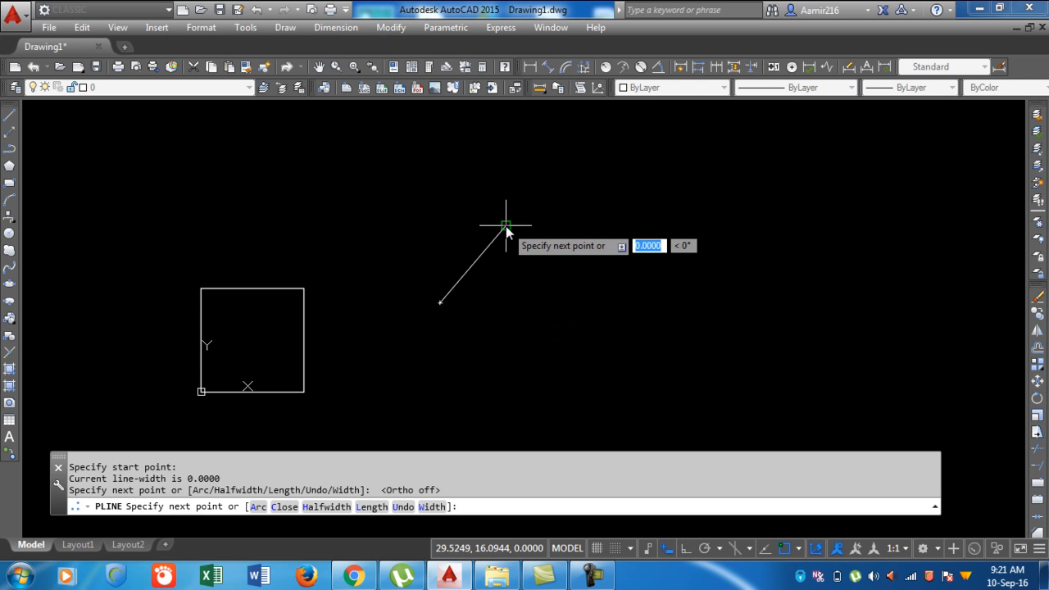
pyautogui.click(581, 288)
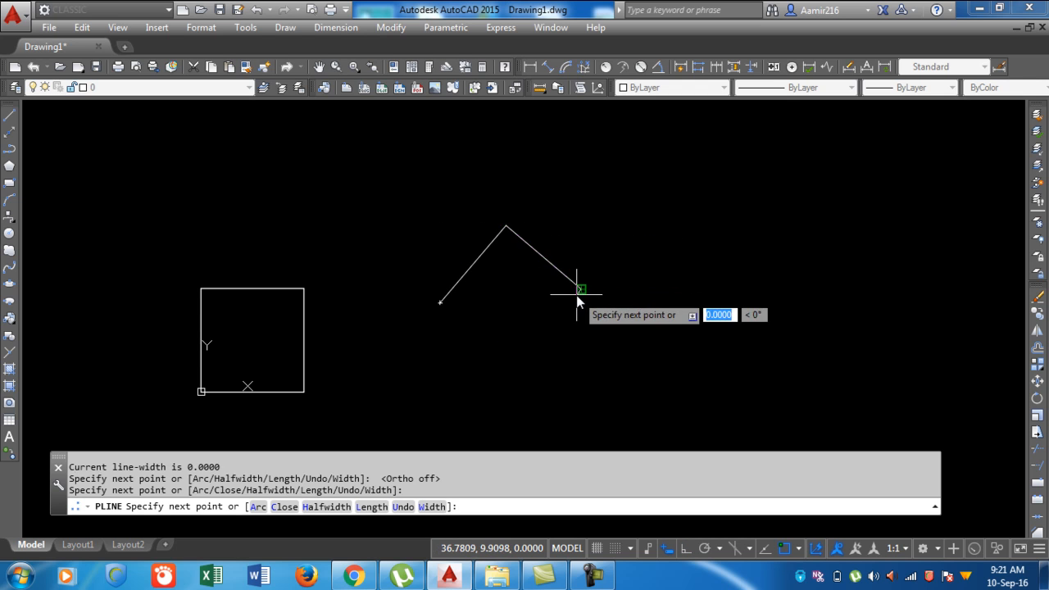
pyautogui.click(680, 221)
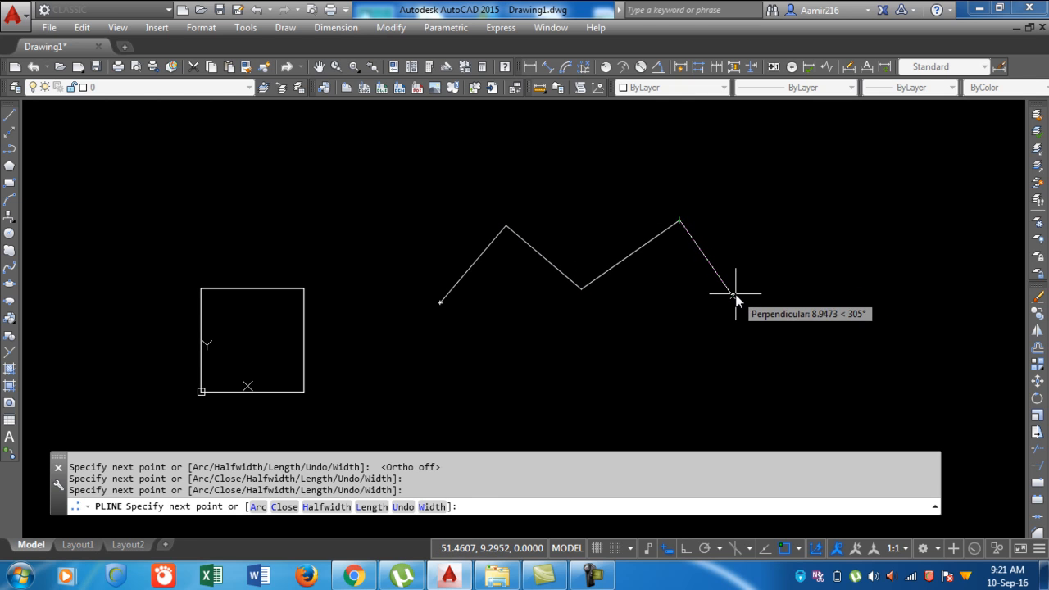
pyautogui.click(734, 295)
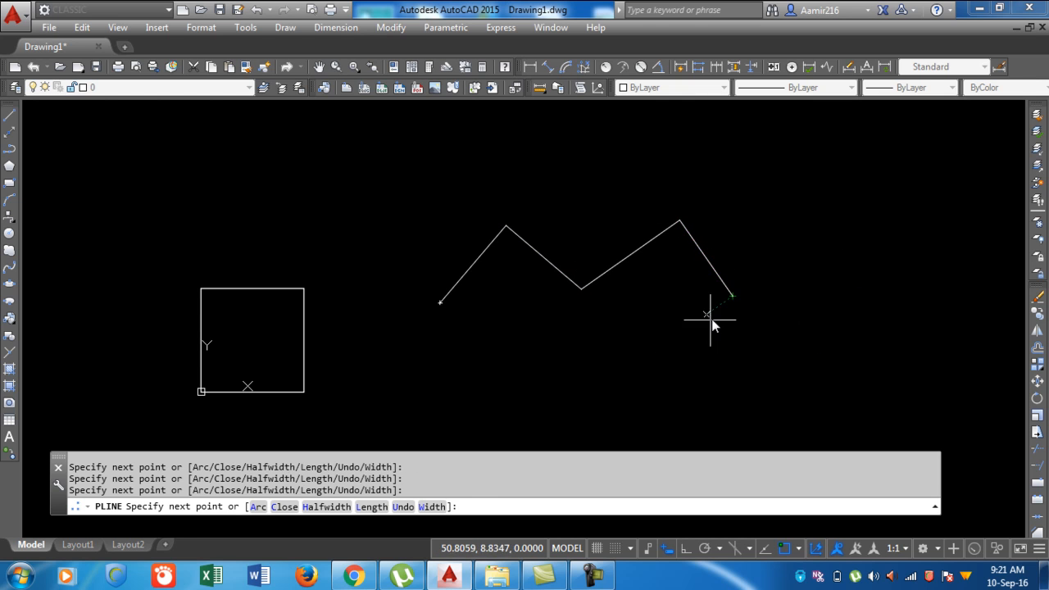
pyautogui.click(638, 364)
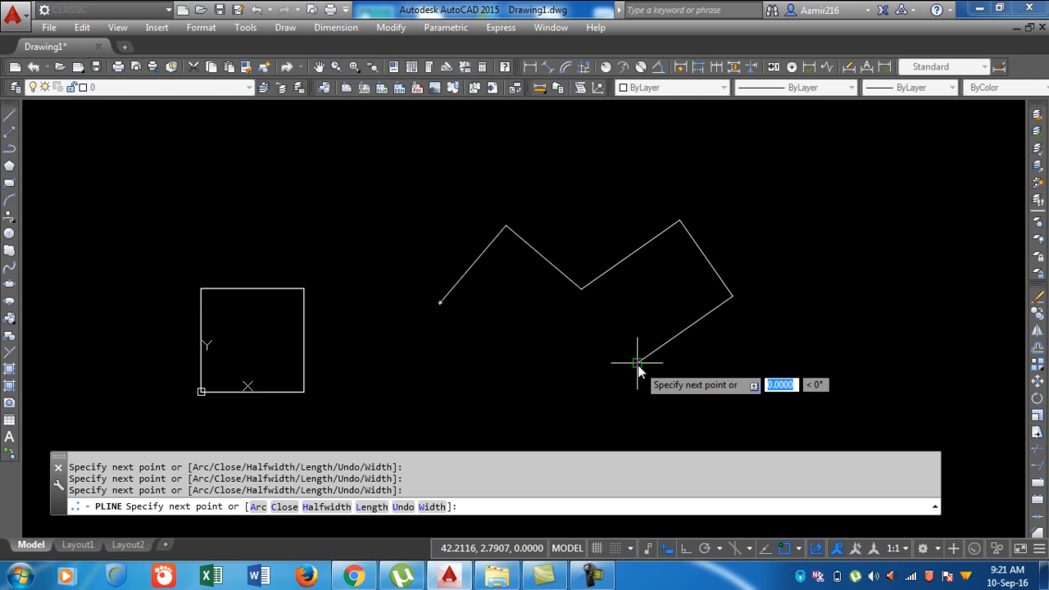
pyautogui.click(525, 315)
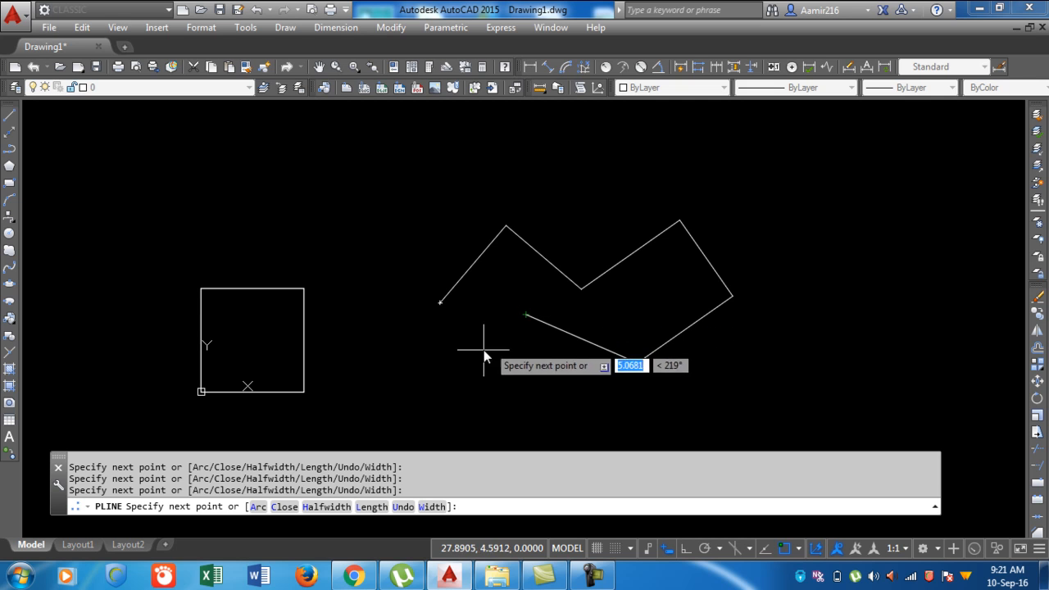
pyautogui.click(469, 361)
pyautogui.write('c')
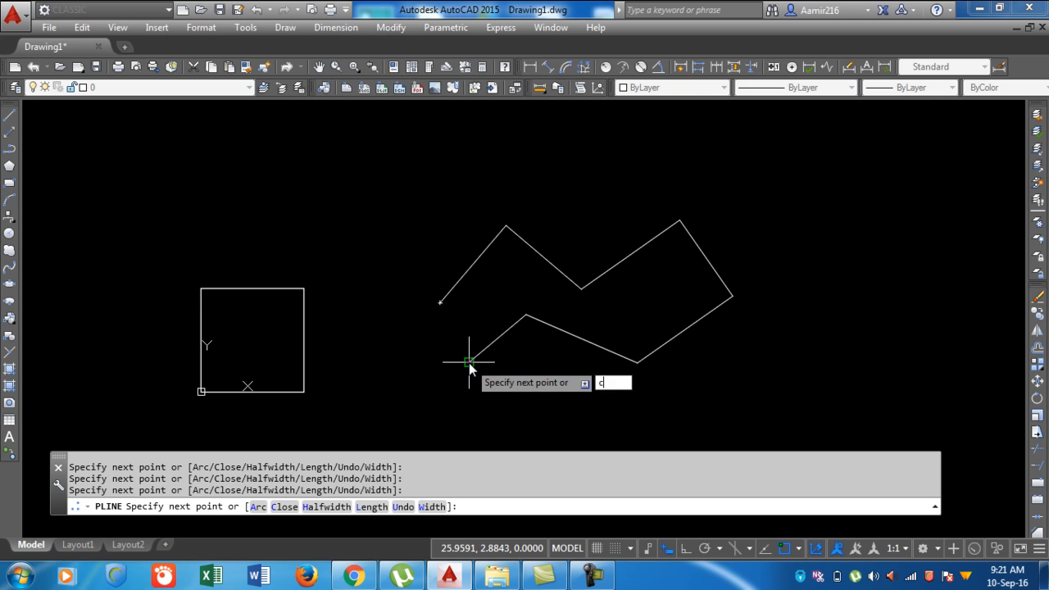
pyautogui.press('Return')
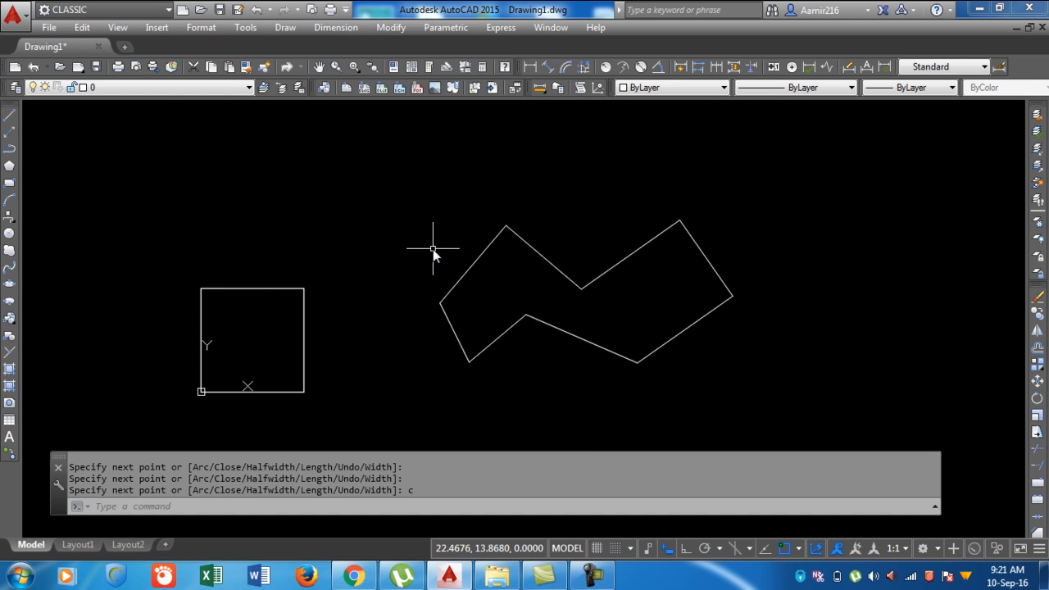
pyautogui.write('aa')
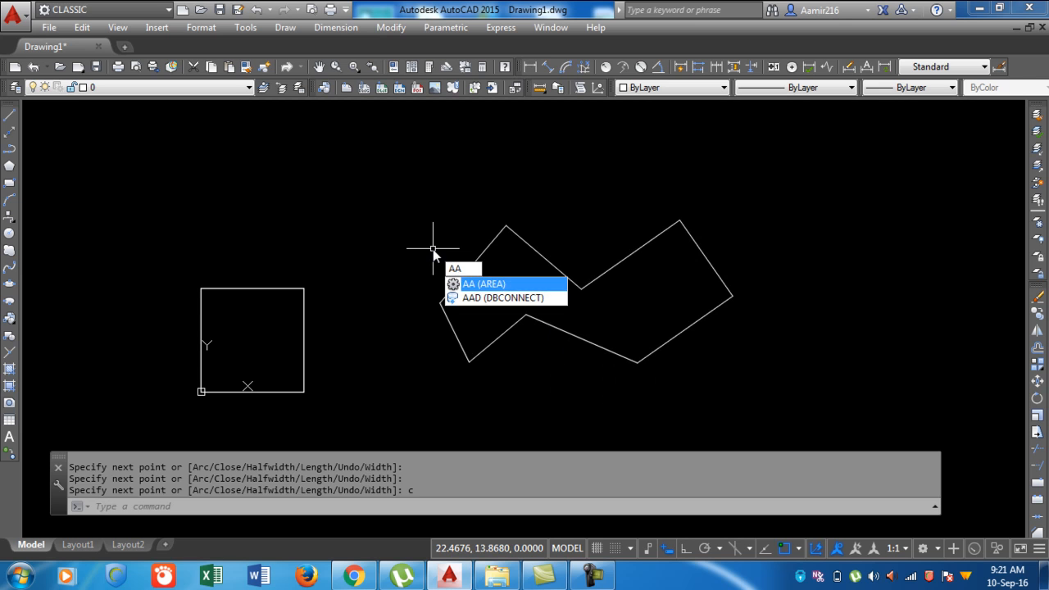
pyautogui.press('Return')
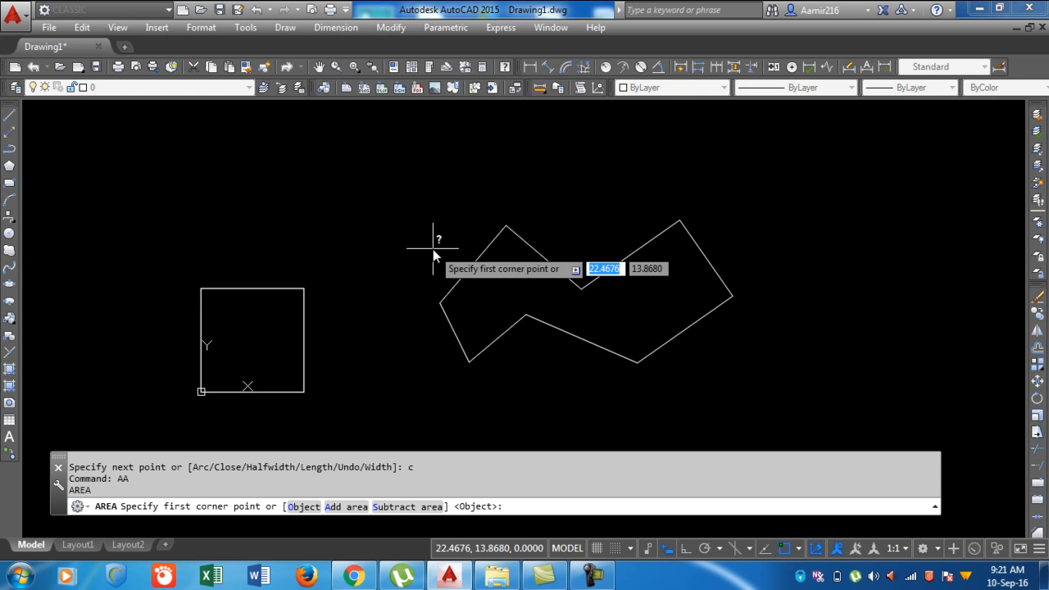
pyautogui.click(541, 303)
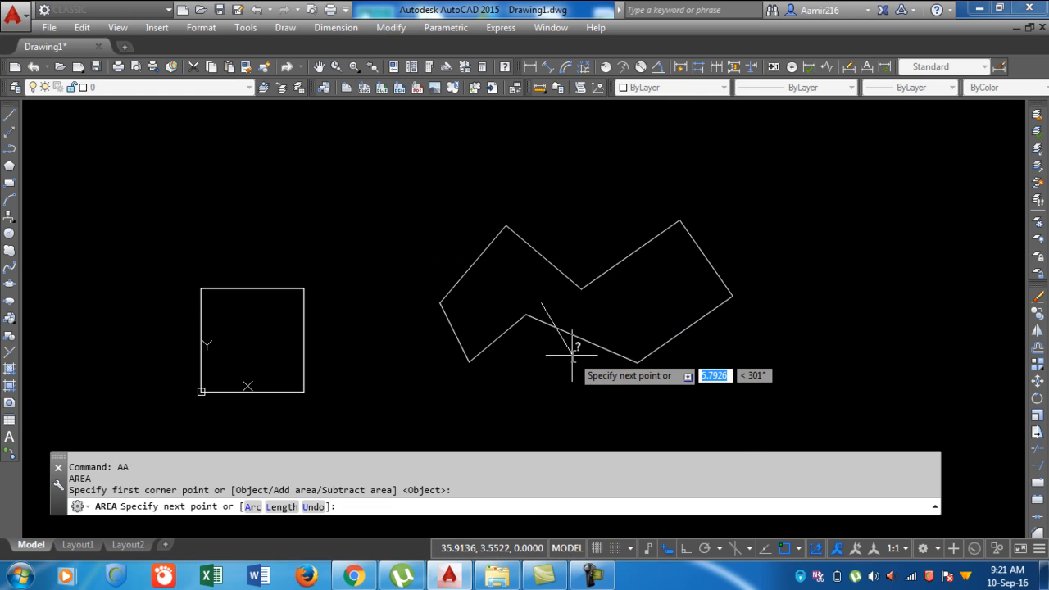
pyautogui.press('Escape')
# - Measure the irregular polyline's area and perimeter with the Area command's Object option
pyautogui.press('Return')
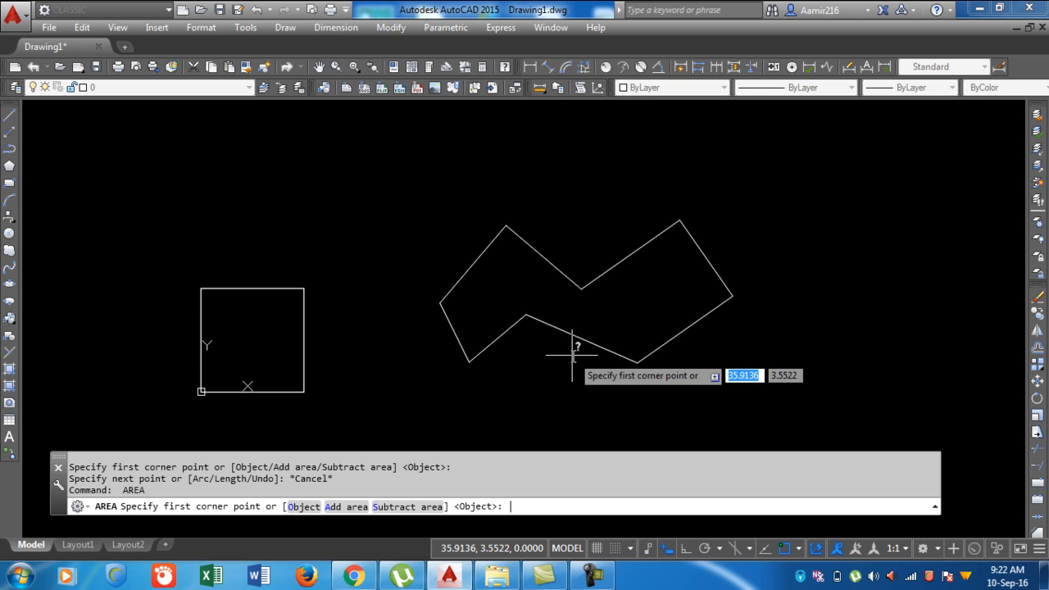
pyautogui.press('Return')
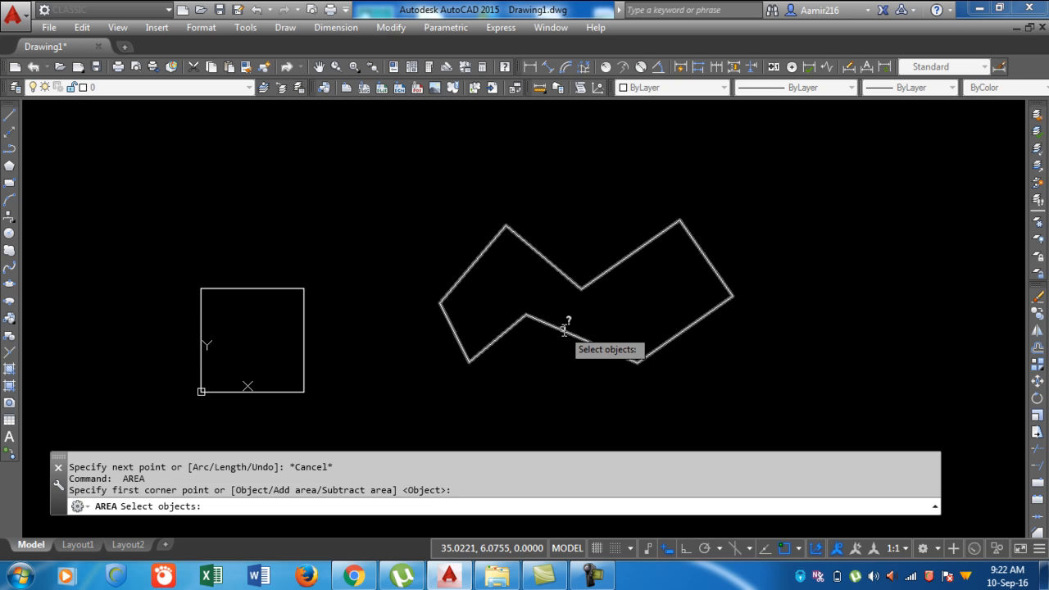
pyautogui.click(563, 331)
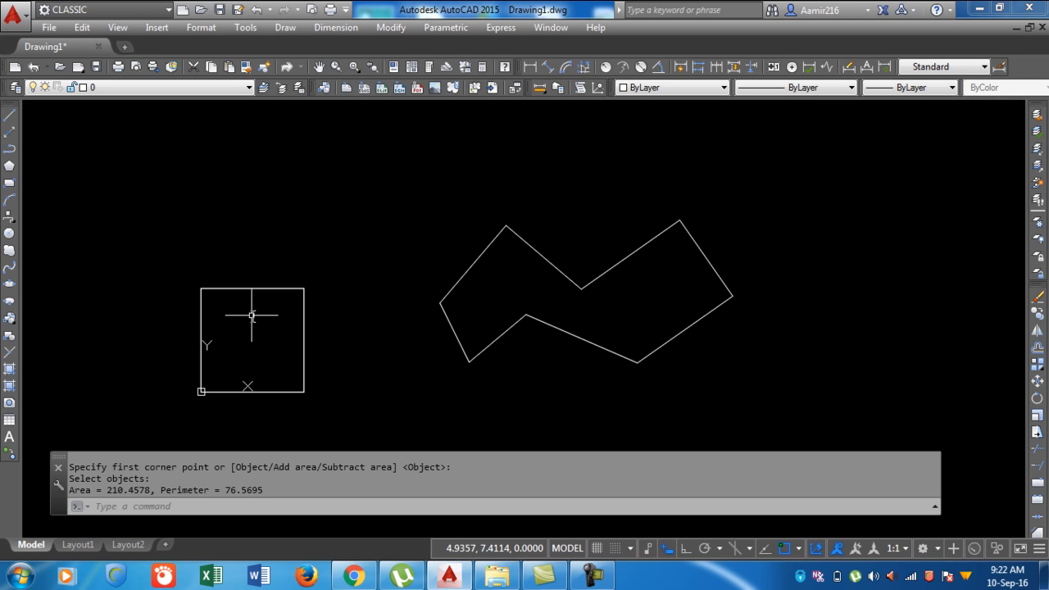
# - Convert the square's left vertical line into a polyline with the PEDIT command
pyautogui.write('pe')
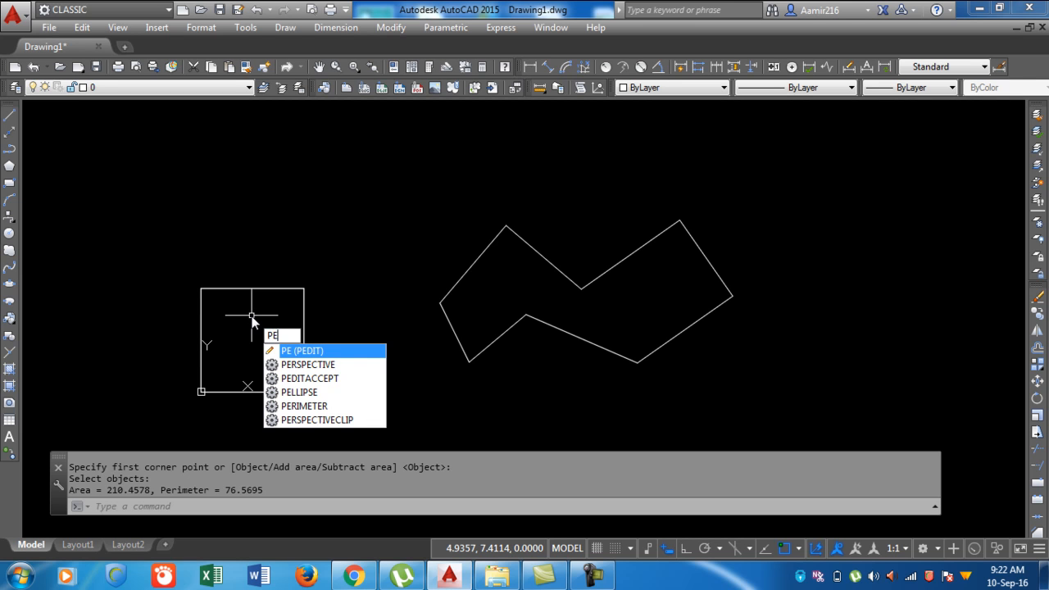
pyautogui.press('Return')
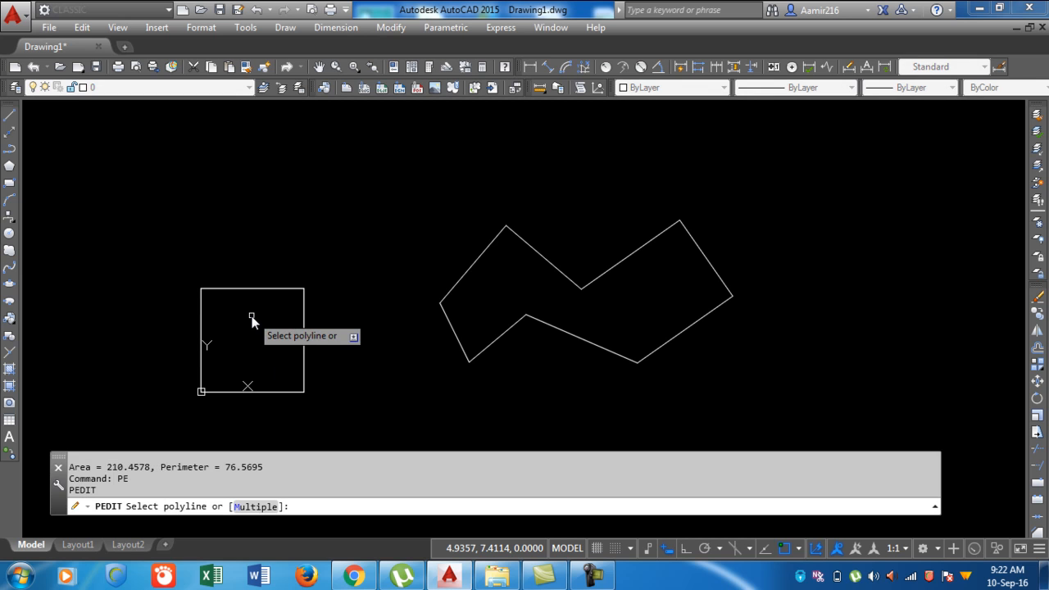
pyautogui.click(200, 322)
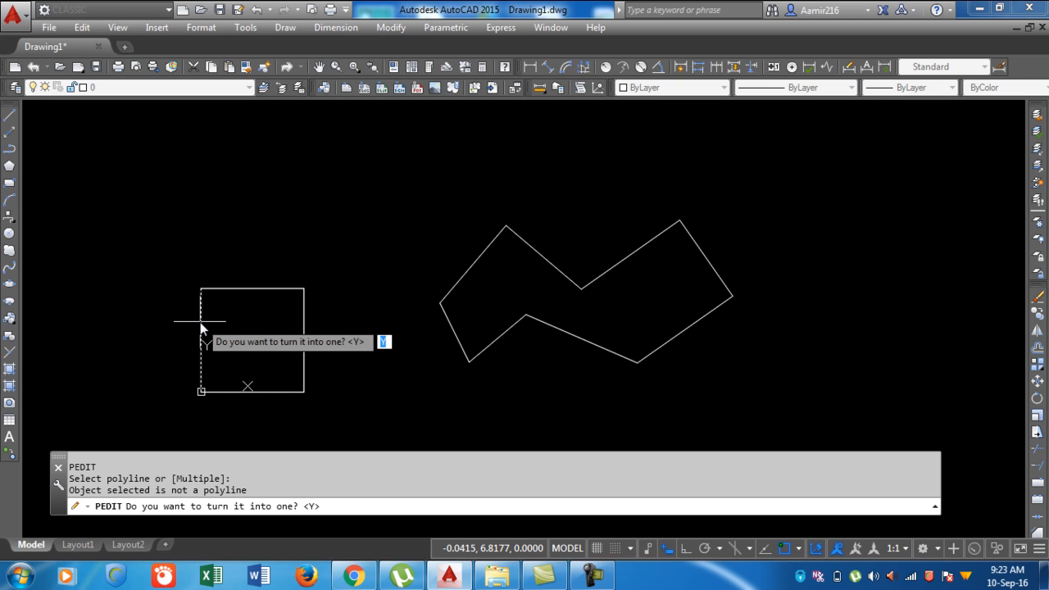
pyautogui.press('Return')
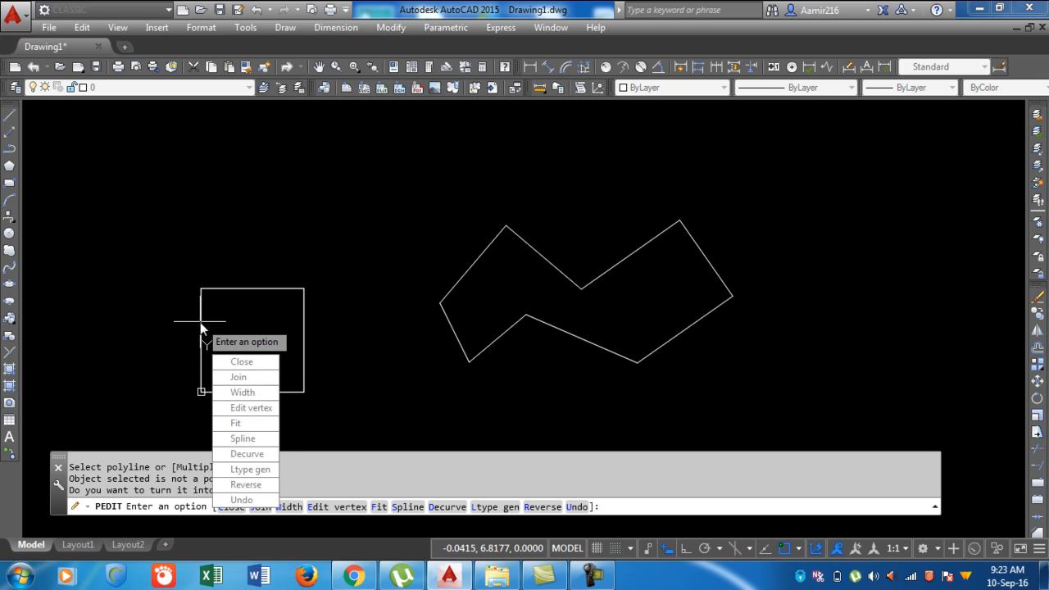
# - Join the square's other three lines to the converted left side as a single polyline and finish PEDIT
pyautogui.click(232, 378)
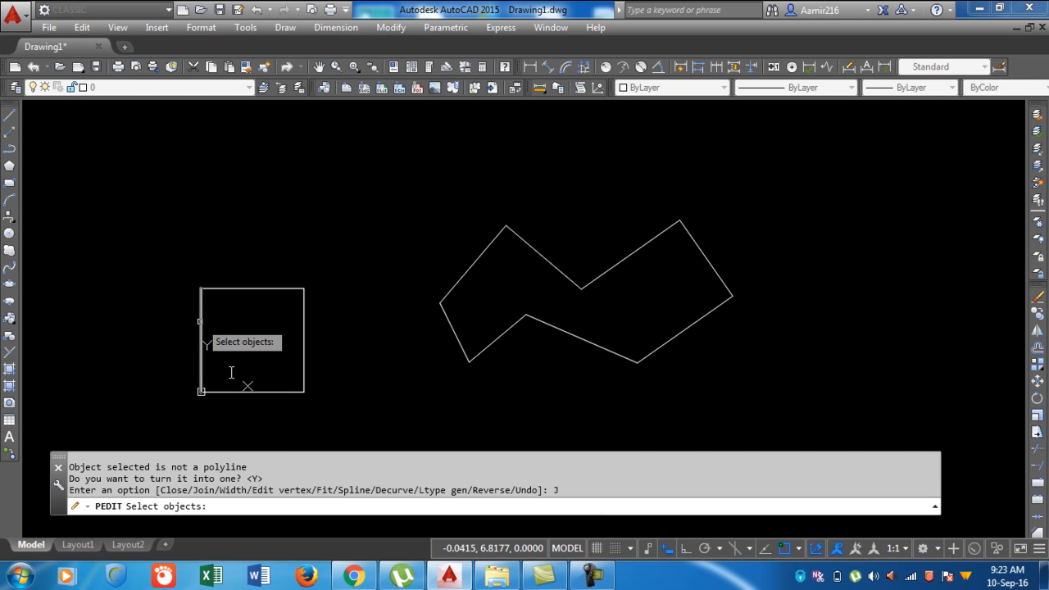
pyautogui.click(172, 274)
pyautogui.click(211, 330)
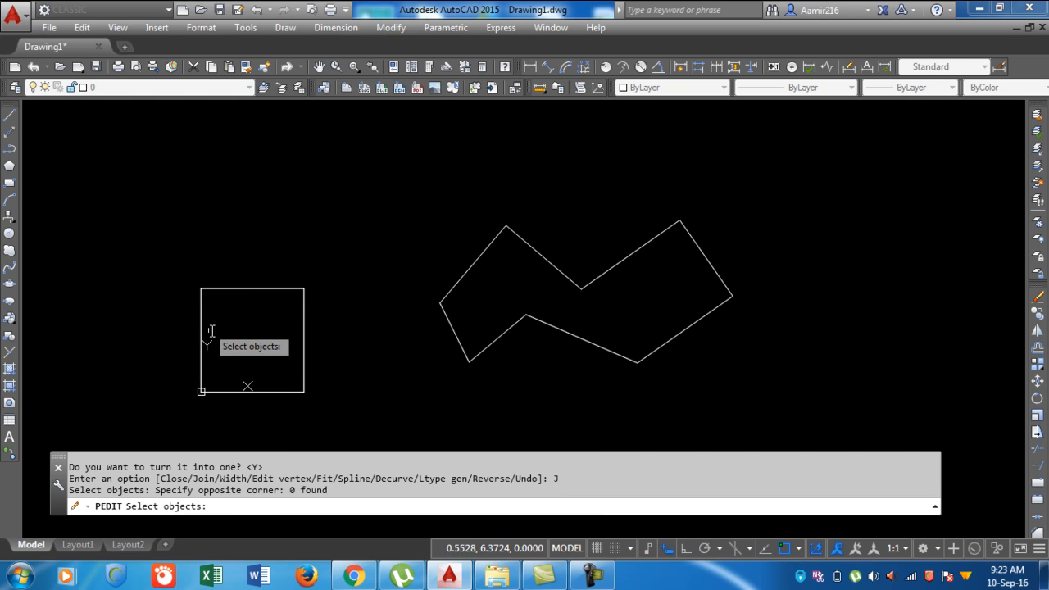
pyautogui.moveTo(210, 329)
pyautogui.mouseDown()
pyautogui.moveTo(320, 332)
pyautogui.moveTo(361, 375)
pyautogui.moveTo(190, 279)
pyautogui.moveTo(271, 263)
pyautogui.moveTo(322, 309)
pyautogui.mouseUp()
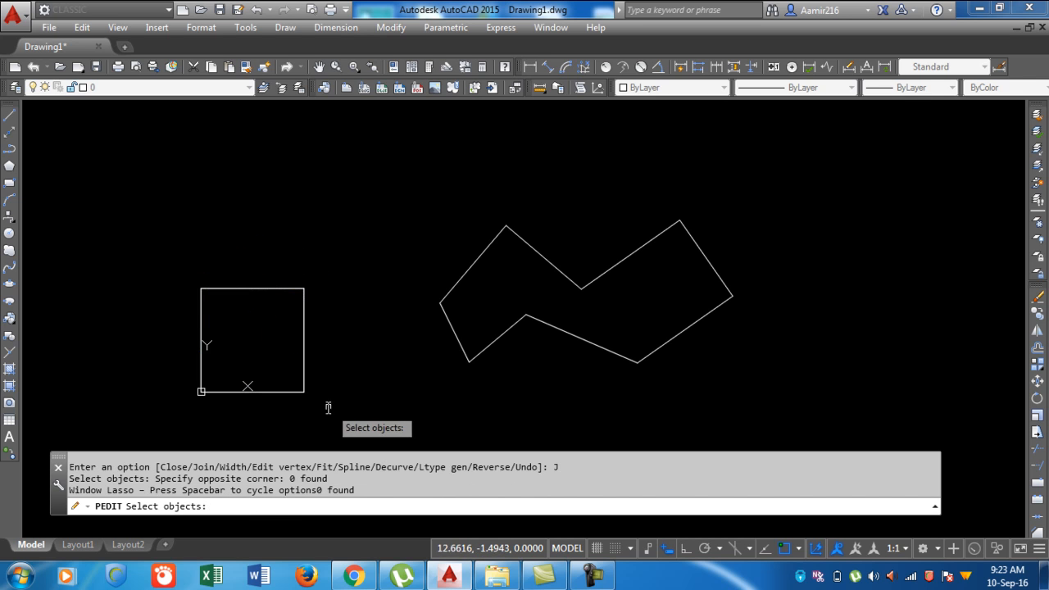
pyautogui.moveTo(313, 400)
pyautogui.mouseDown()
pyautogui.moveTo(261, 350)
pyautogui.moveTo(216, 106)
pyautogui.moveTo(241, 136)
pyautogui.moveTo(252, 206)
pyautogui.mouseUp()
pyautogui.click(236, 331)
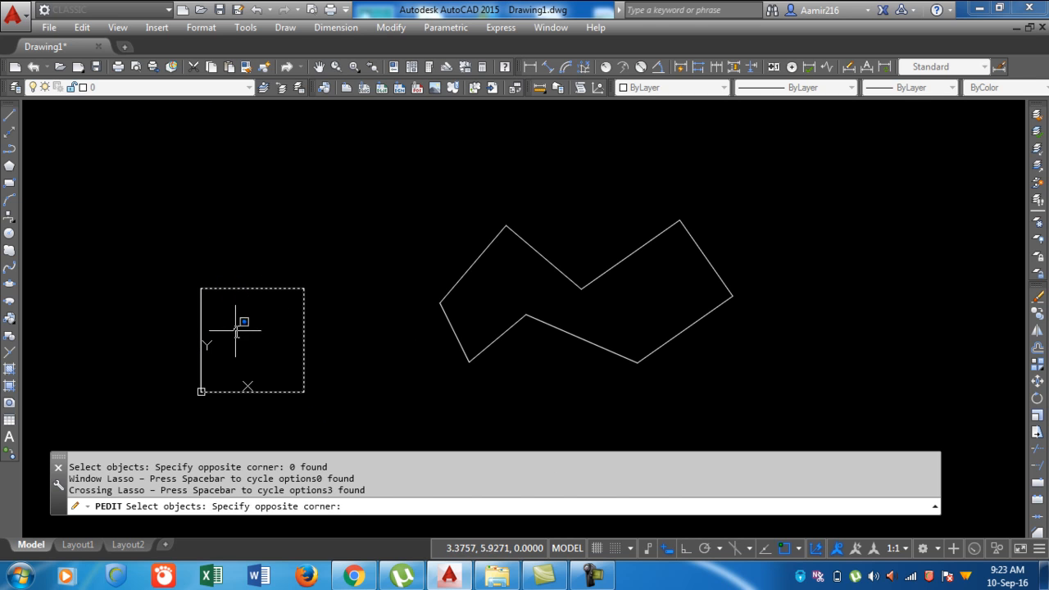
pyautogui.click(236, 330)
pyautogui.moveTo(233, 332)
pyautogui.mouseDown()
pyautogui.moveTo(190, 324)
pyautogui.moveTo(190, 304)
pyautogui.mouseUp()
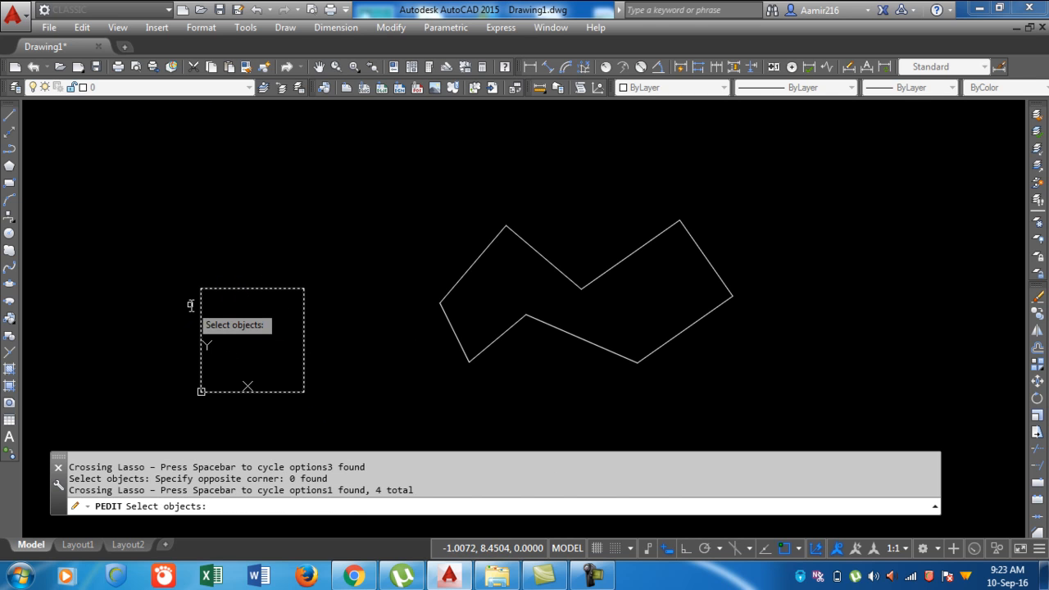
pyautogui.press('Return')
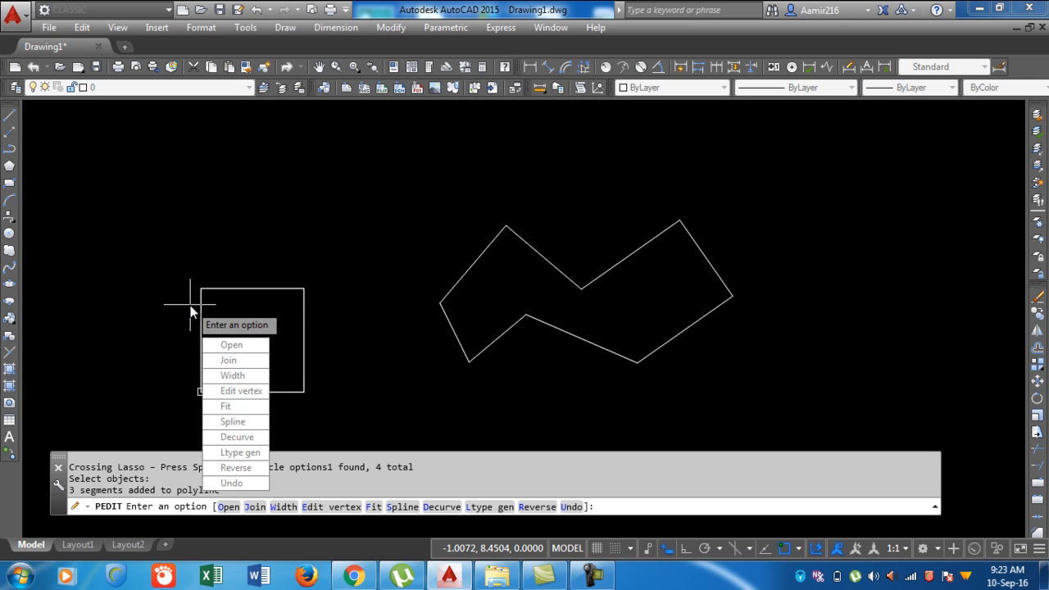
pyautogui.press('Return')
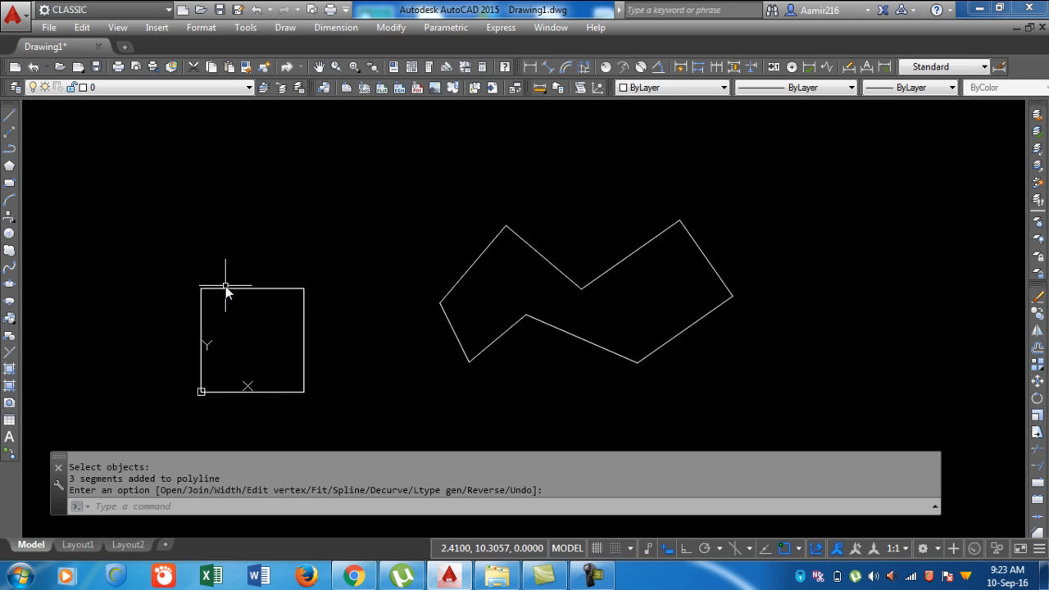
# - Copy the square 5 units straight up with Ortho on, using its bottom edge midpoint as the base point
pyautogui.write('co')
pyautogui.press('Return')
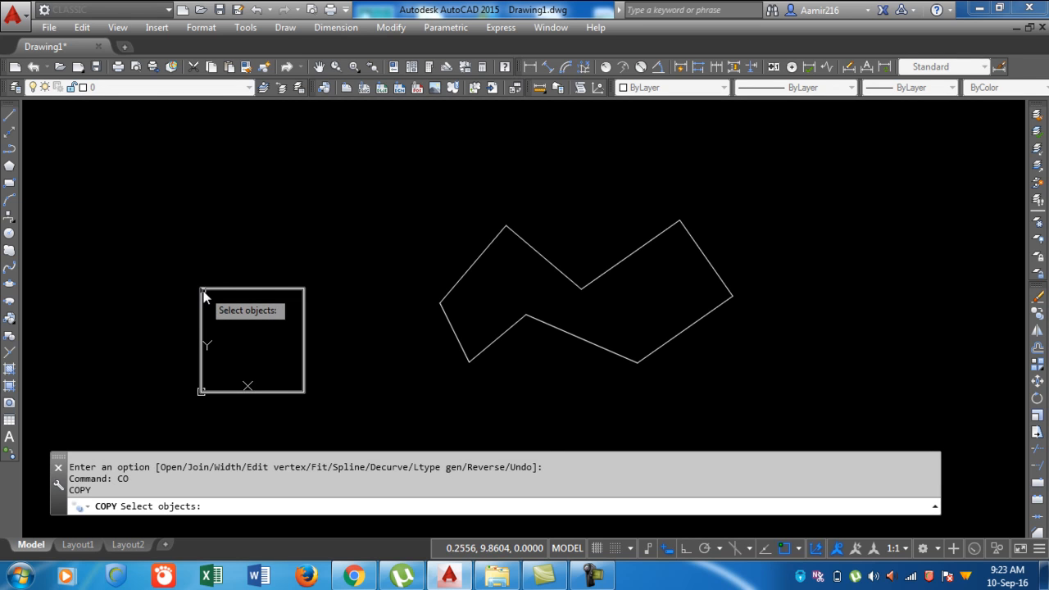
pyautogui.click(203, 295)
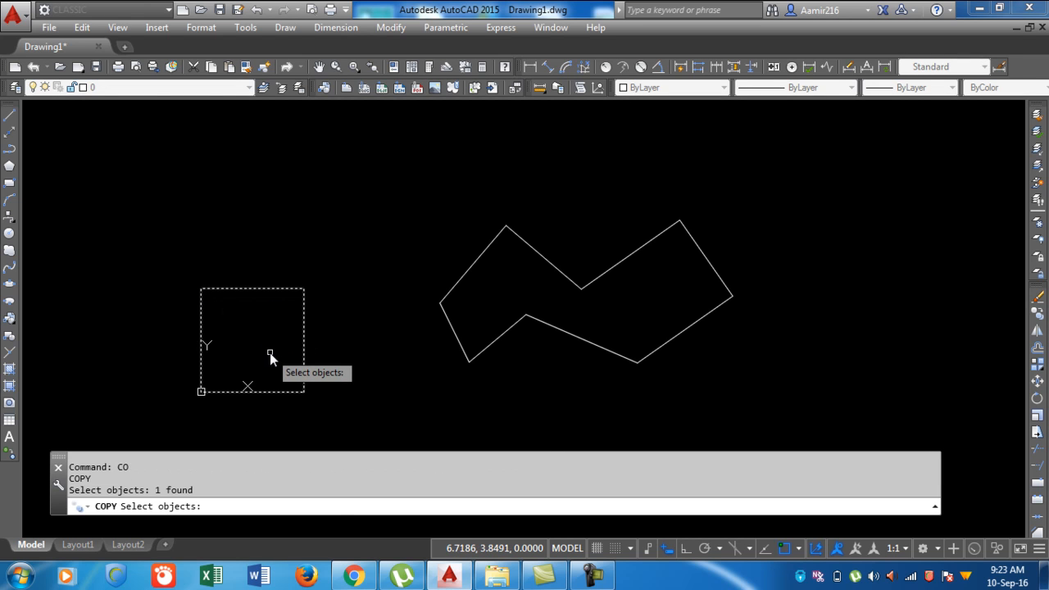
pyautogui.press('Return')
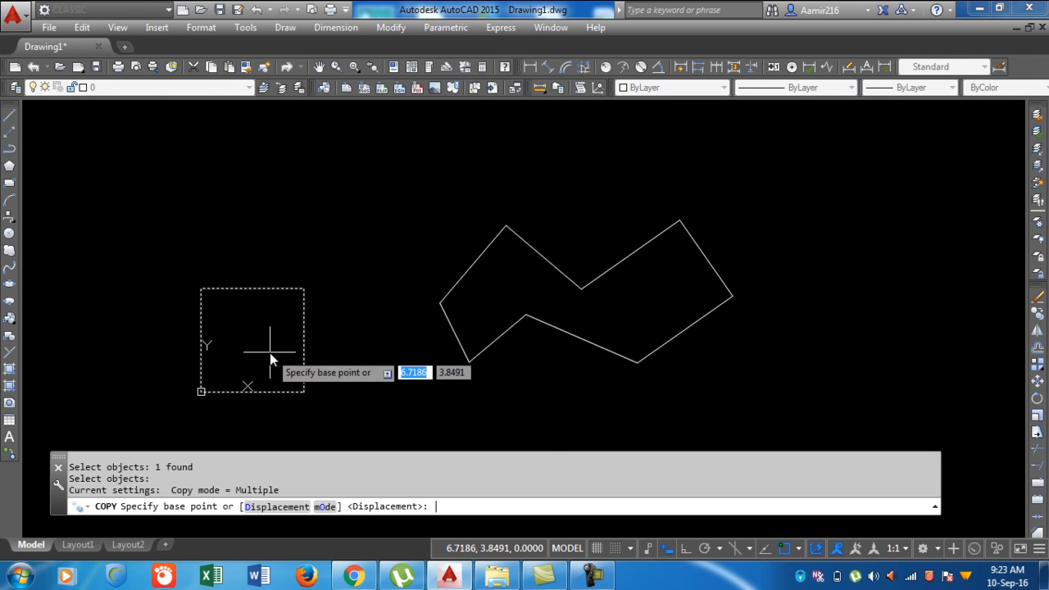
pyautogui.click(252, 396)
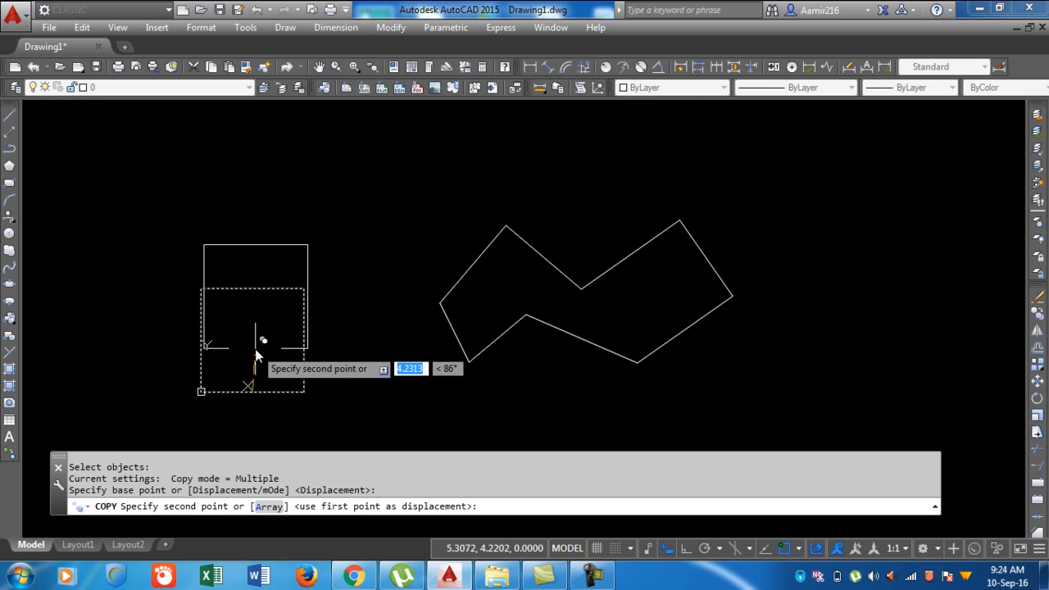
pyautogui.press('F8')
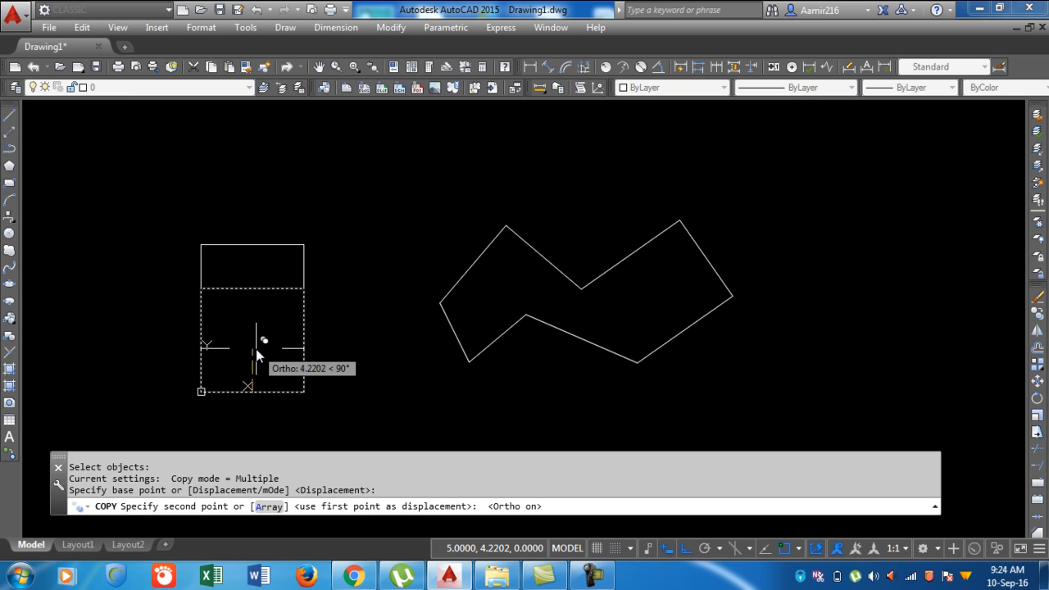
pyautogui.write('5')
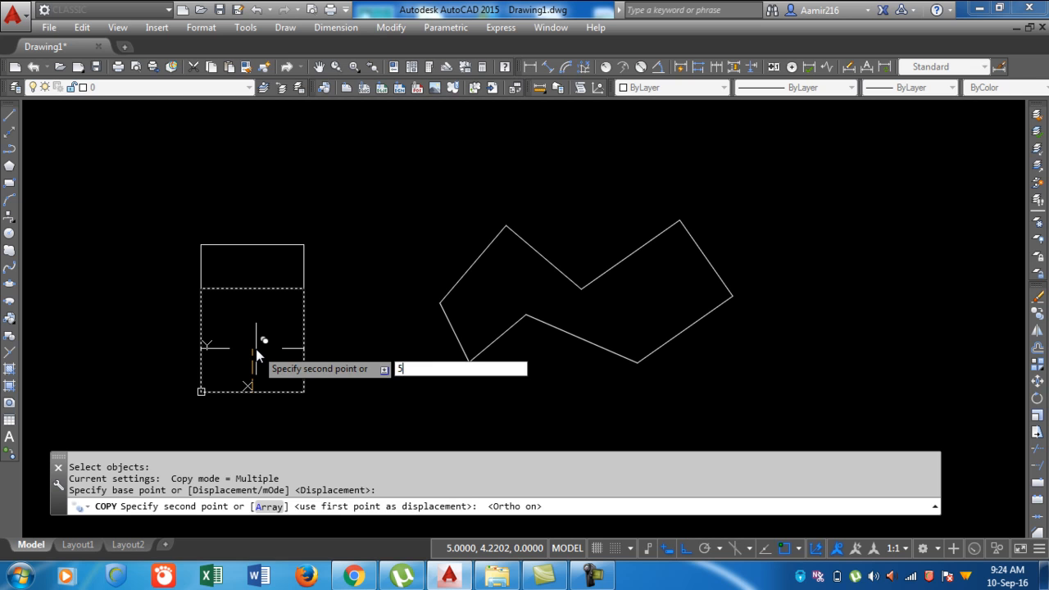
pyautogui.press('Return')
pyautogui.press('Return')
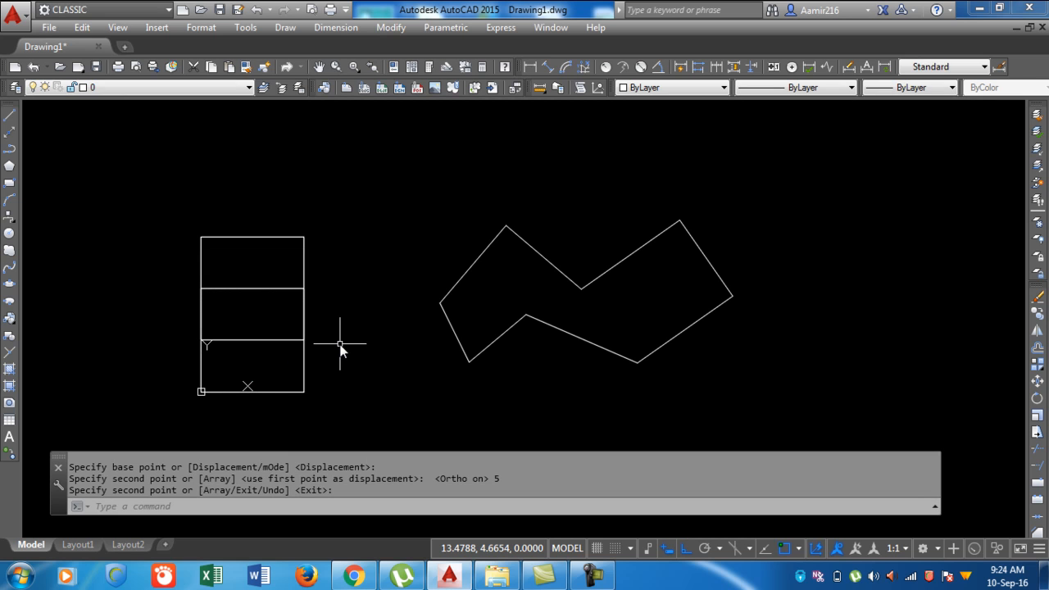
# - Total the areas of the original and copied squares with the Area command's Add area and Object options
pyautogui.write('aa')
pyautogui.press('Return')
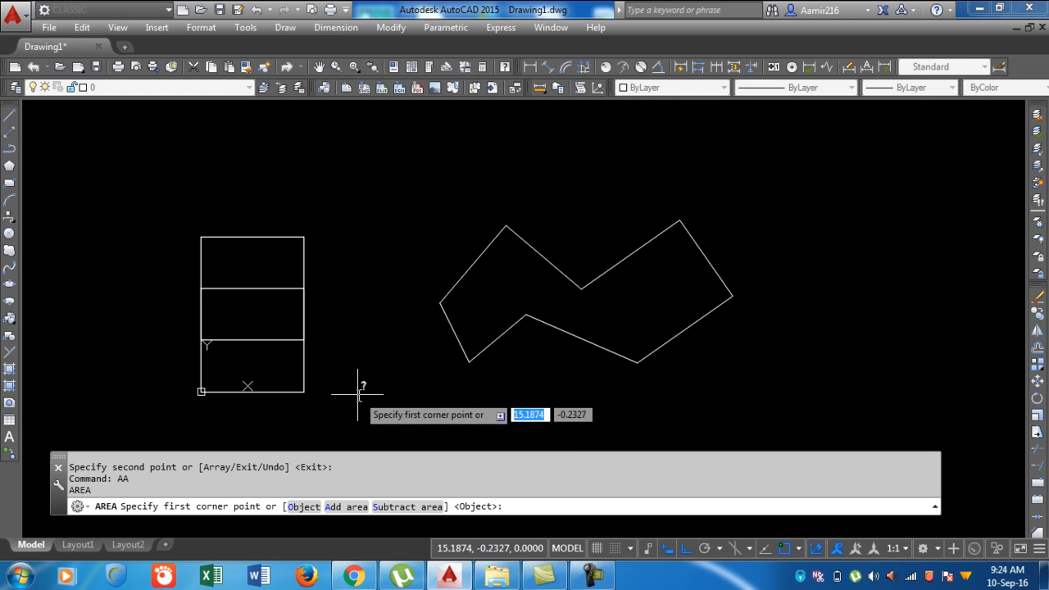
pyautogui.write('a')
pyautogui.press('Return')
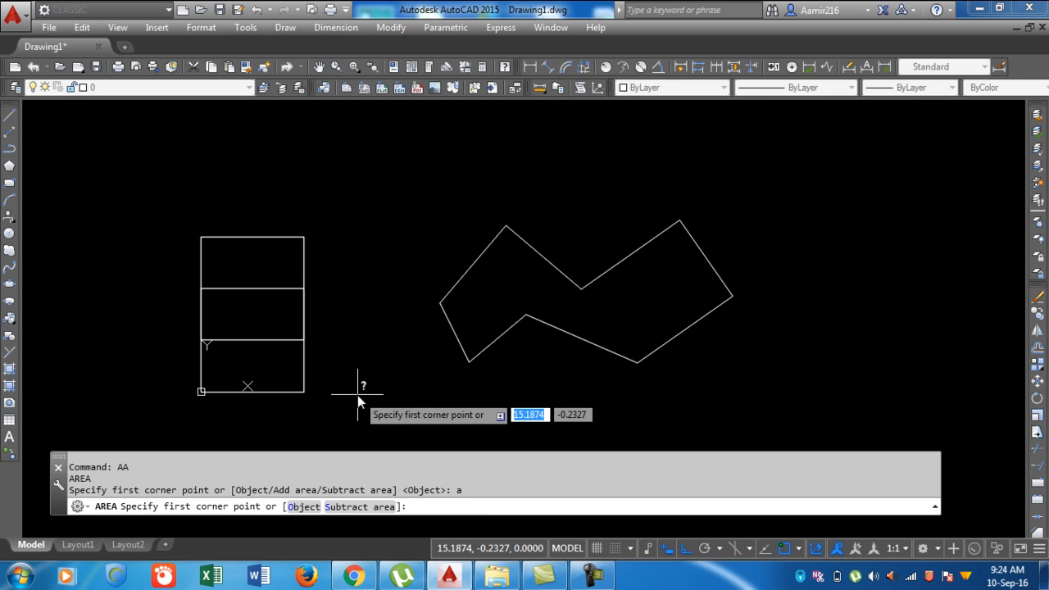
pyautogui.write('o')
pyautogui.press('Return')
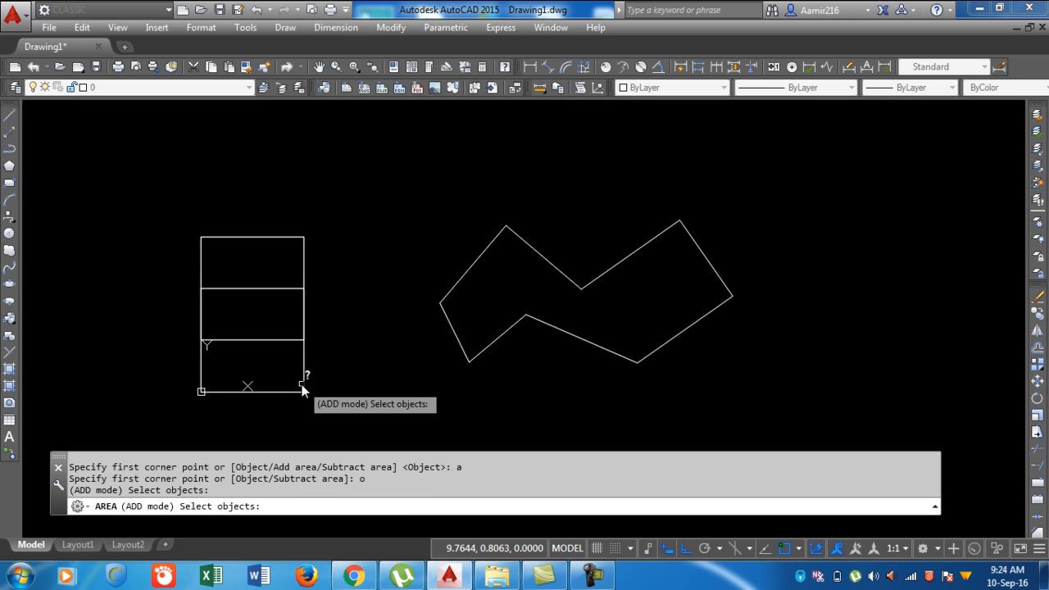
pyautogui.click(304, 387)
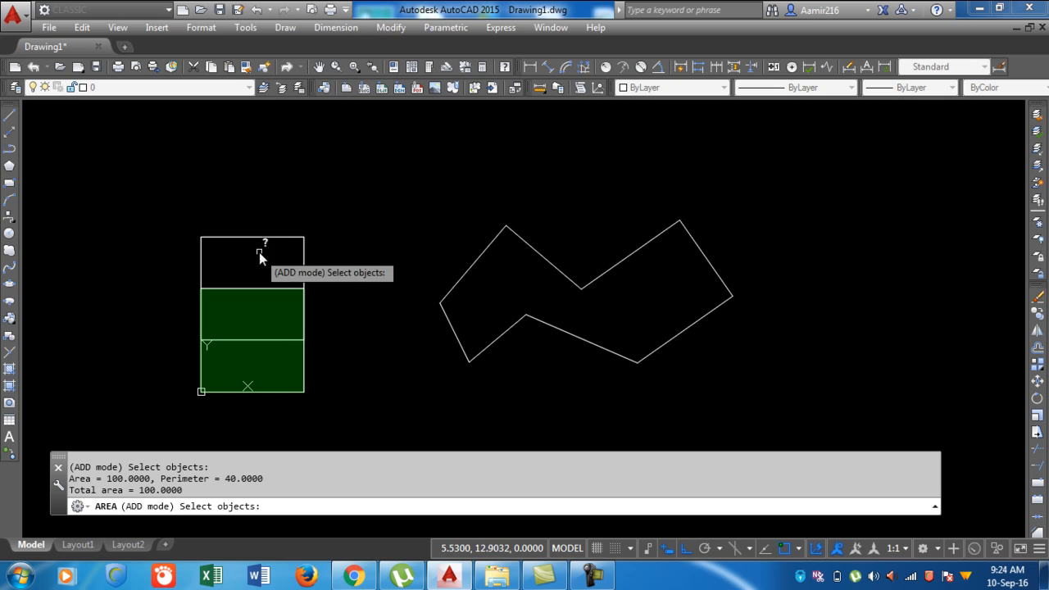
pyautogui.click(276, 236)
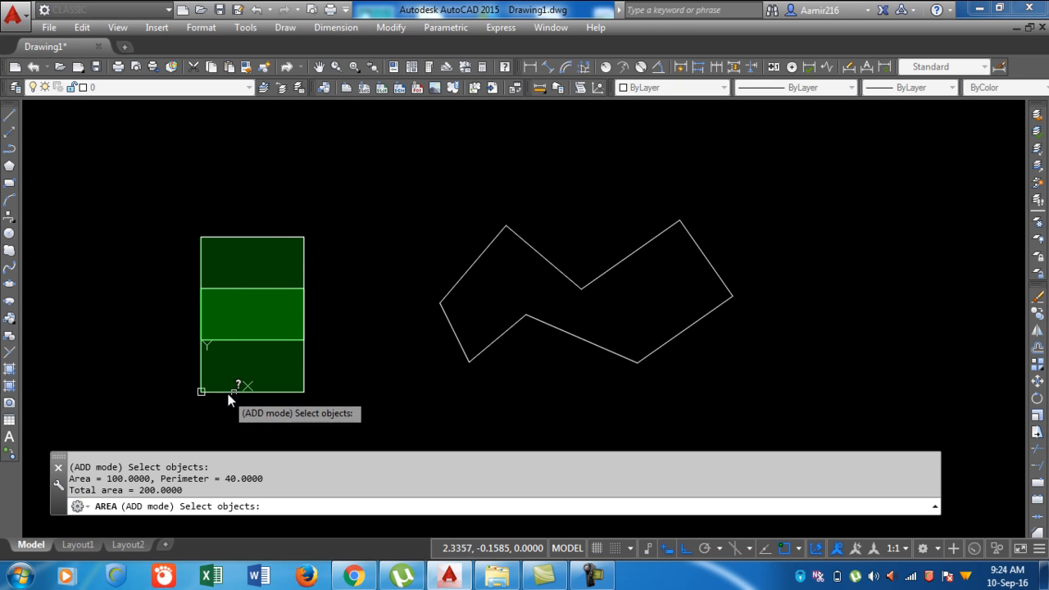
pyautogui.click(326, 404)
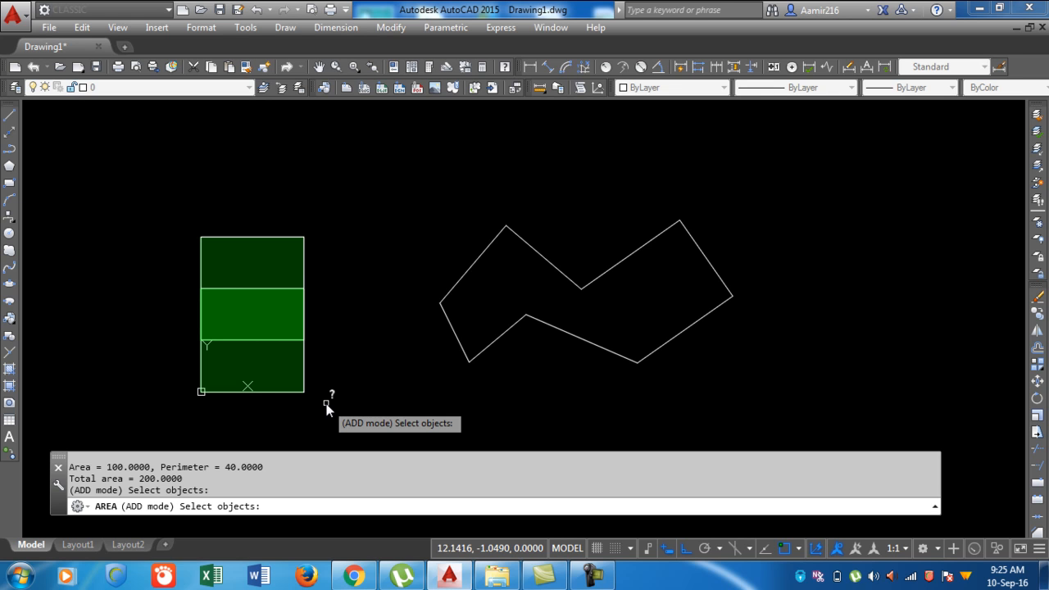
pyautogui.write('add')
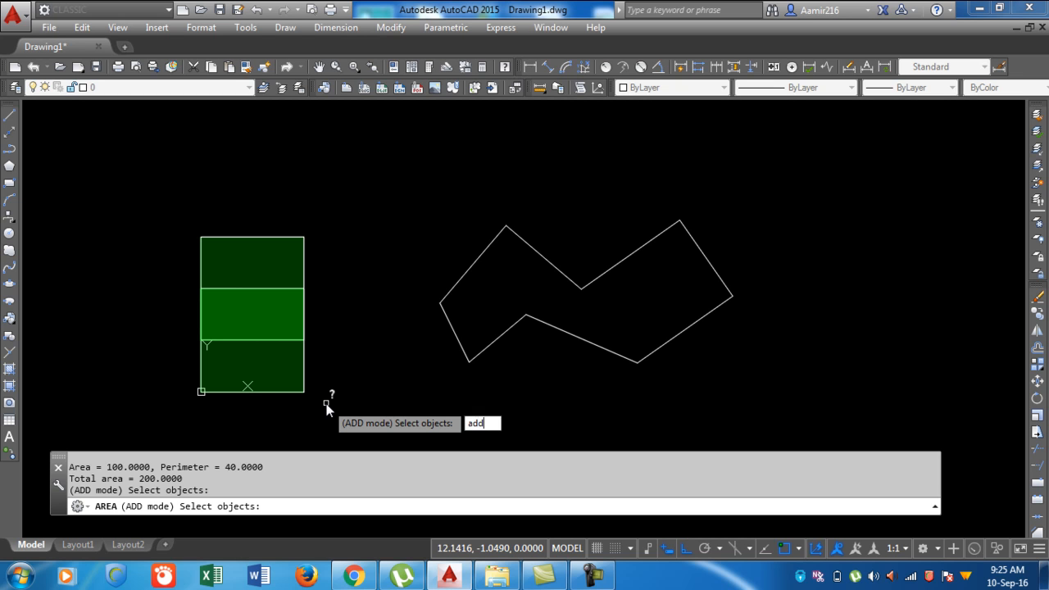
pyautogui.press('Return')
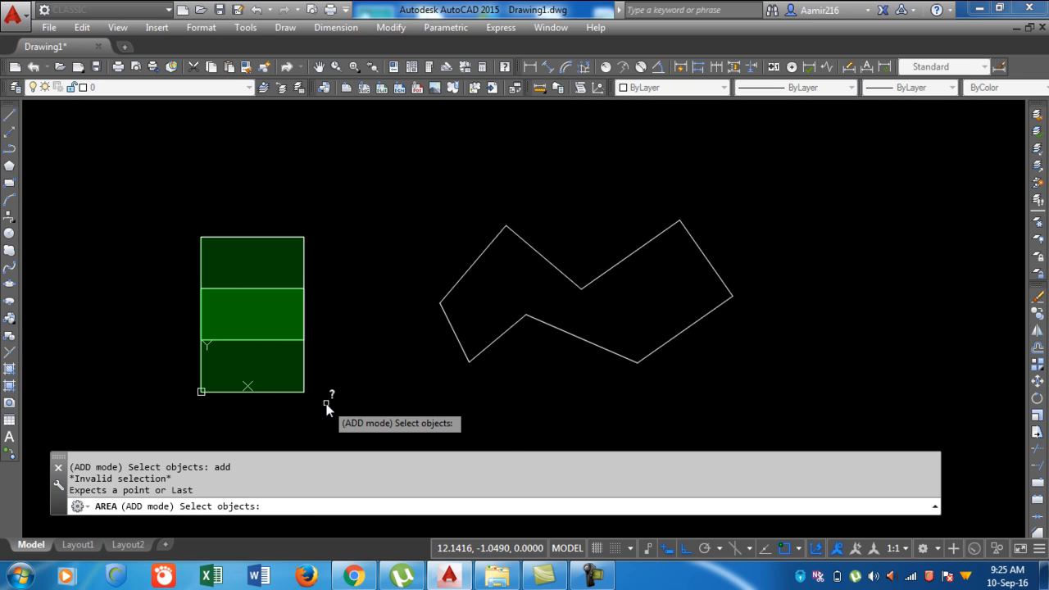
pyautogui.press('Return')
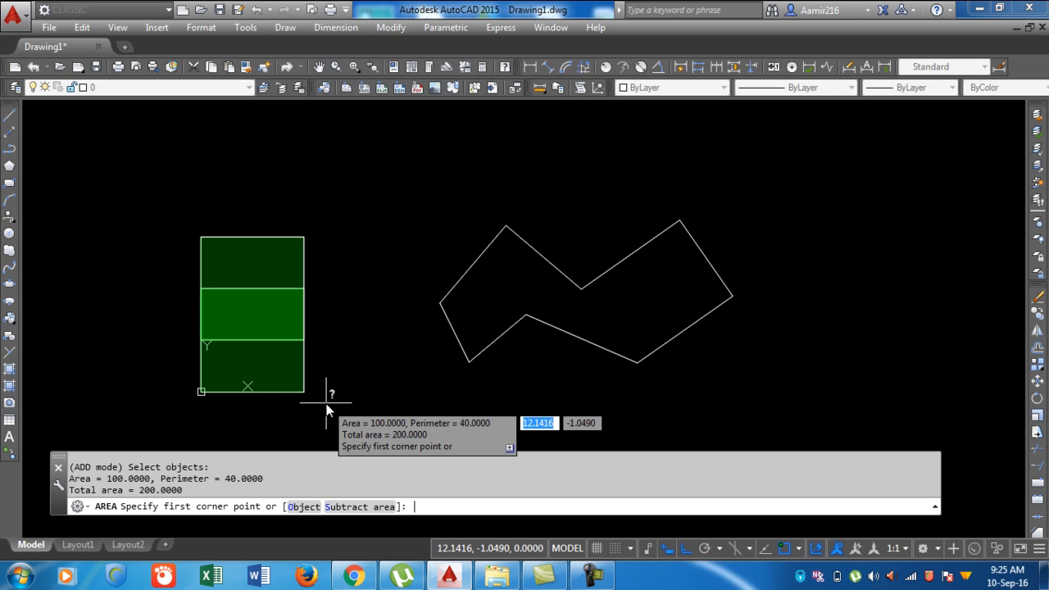
# - Subtract the overlap rectangle between the two squares from the total area by picking its four corners, and end the Area command
pyautogui.write('s')
pyautogui.press('Return')
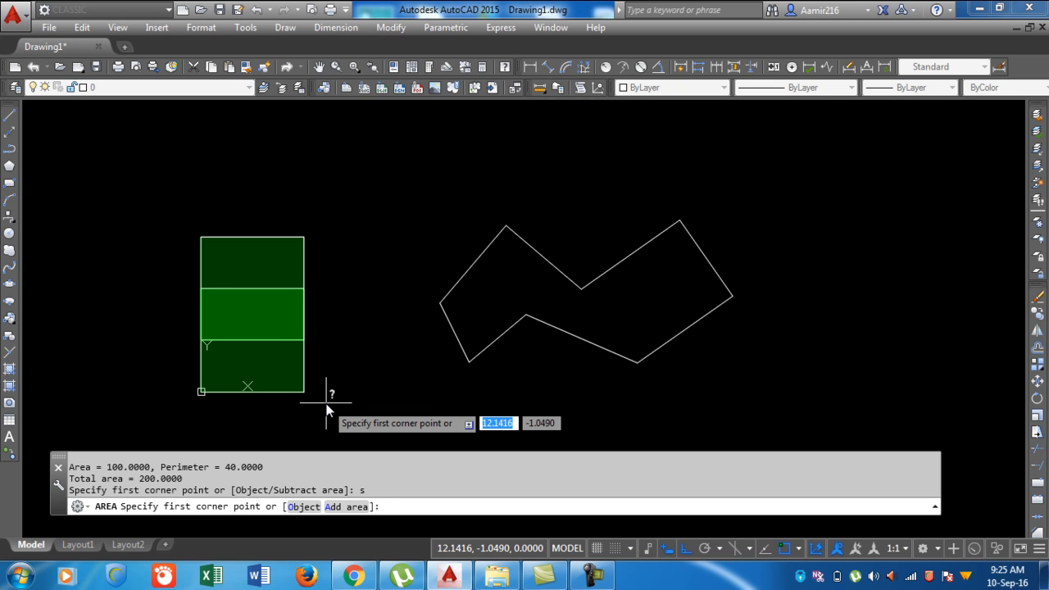
pyautogui.click(200, 339)
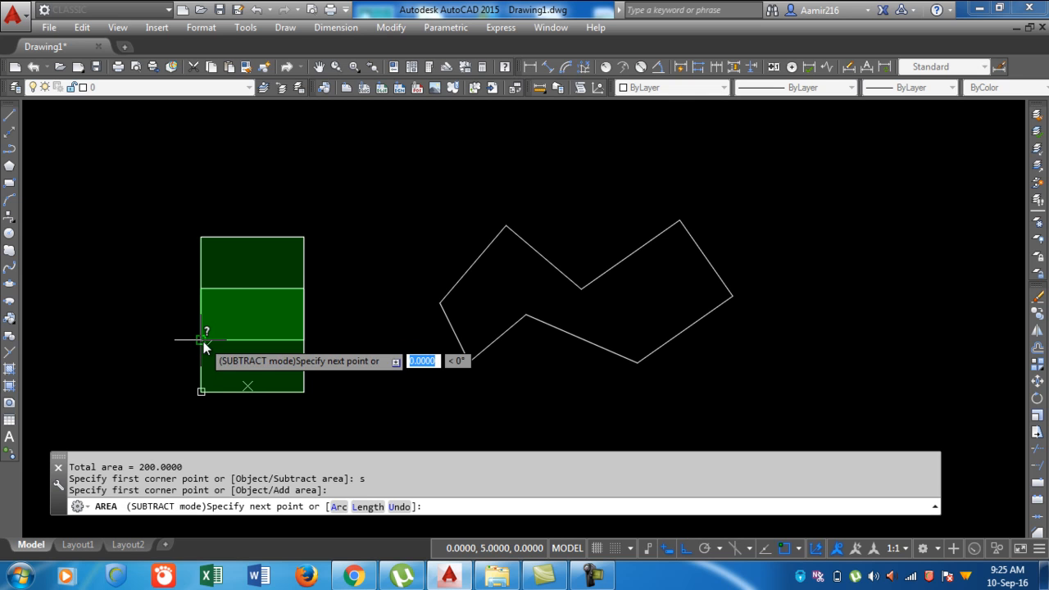
pyautogui.click(303, 339)
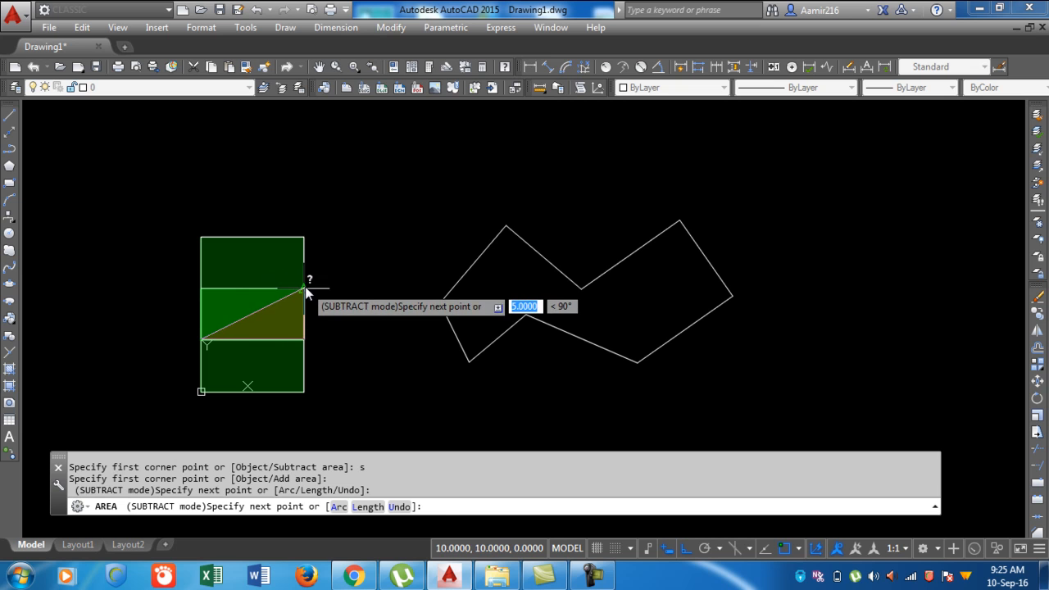
pyautogui.click(303, 289)
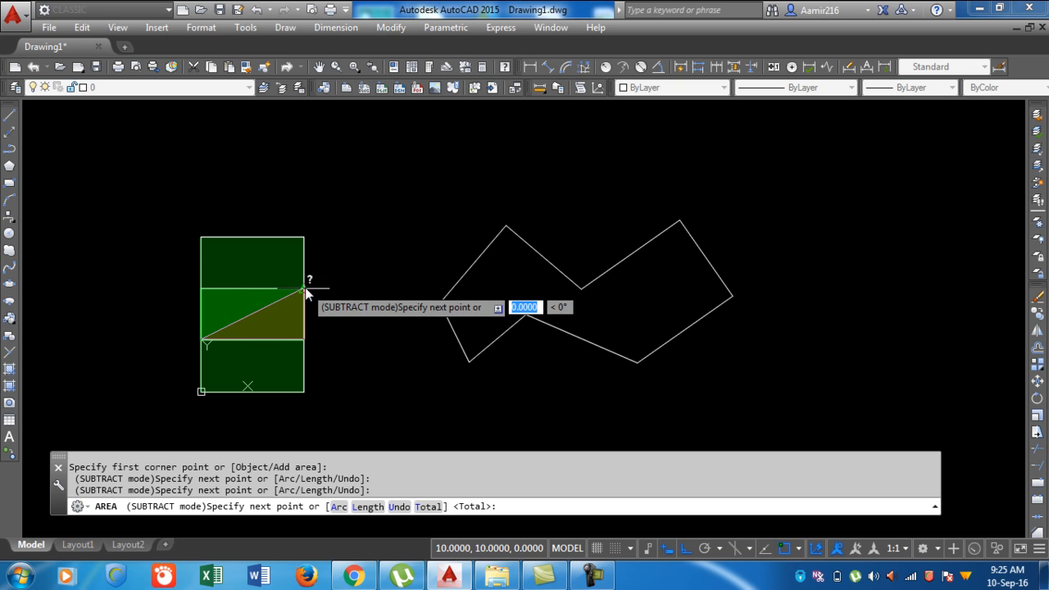
pyautogui.click(204, 289)
pyautogui.press('Return')
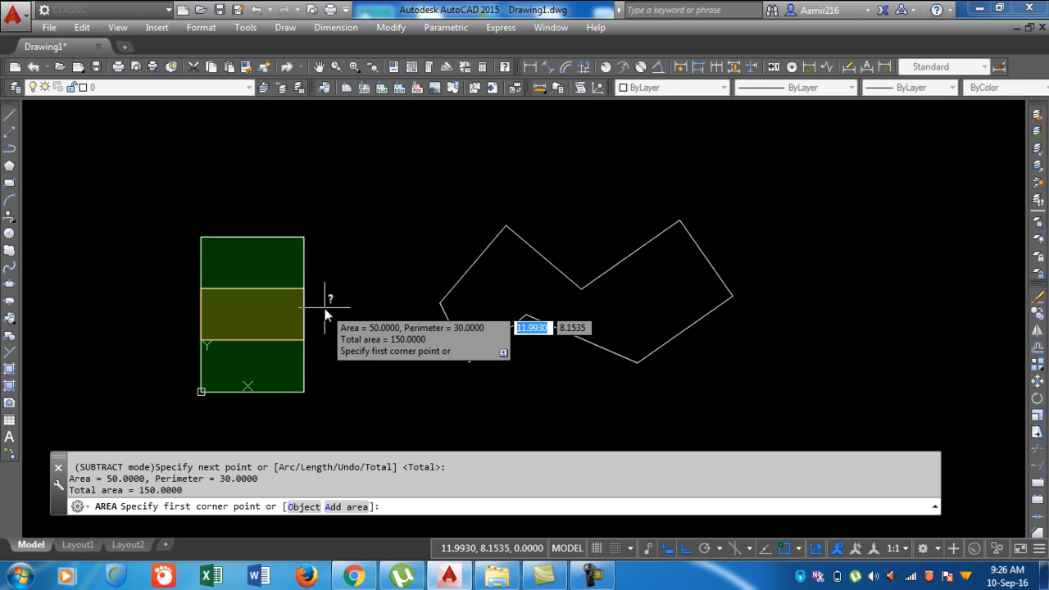
pyautogui.press('Escape')
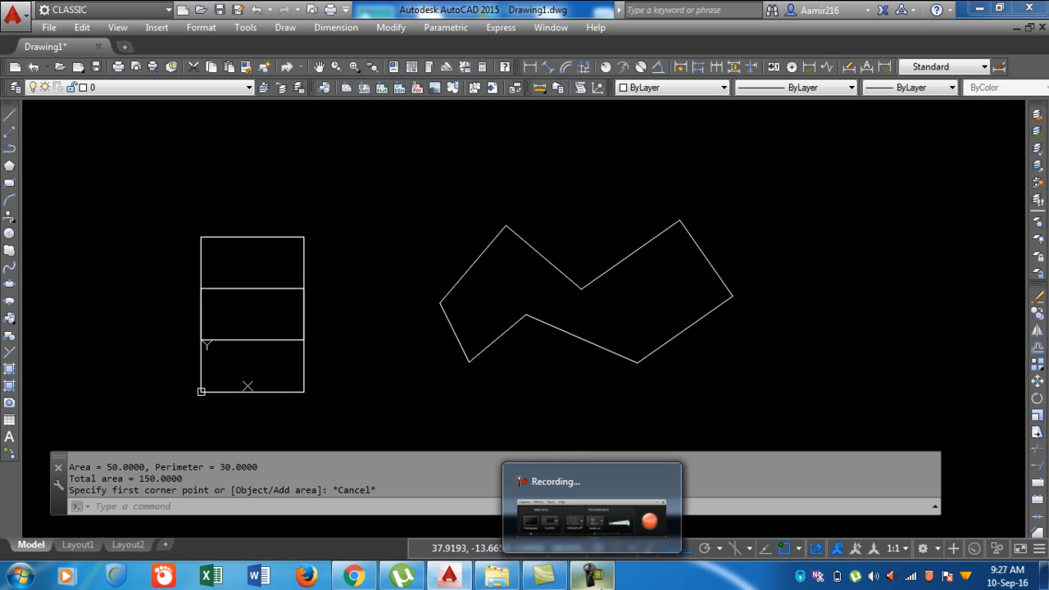
pyautogui.click(594, 575)
pyautogui.click(593, 575)
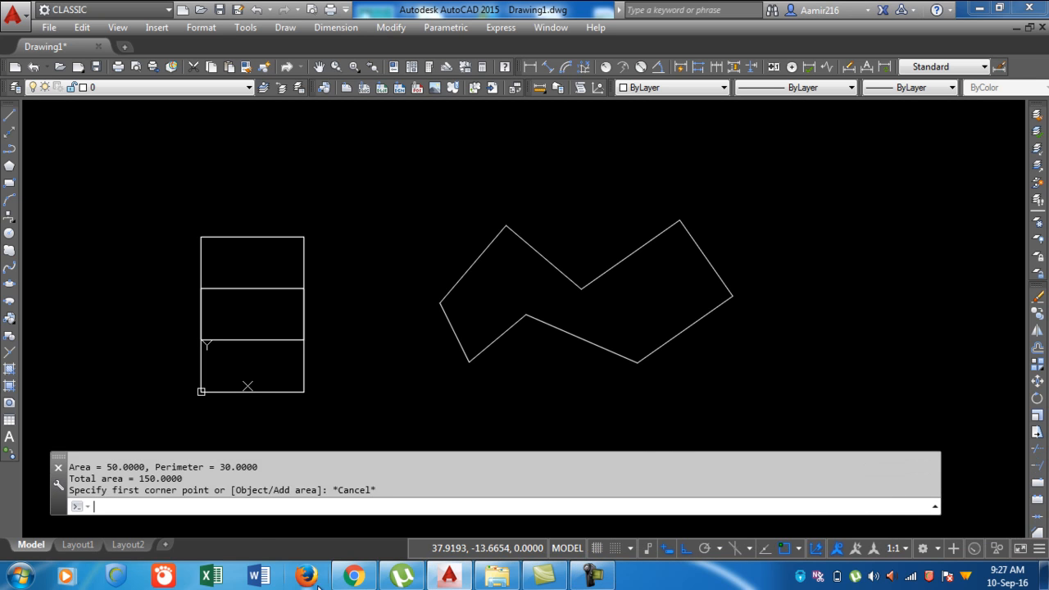
pyautogui.click(344, 584)
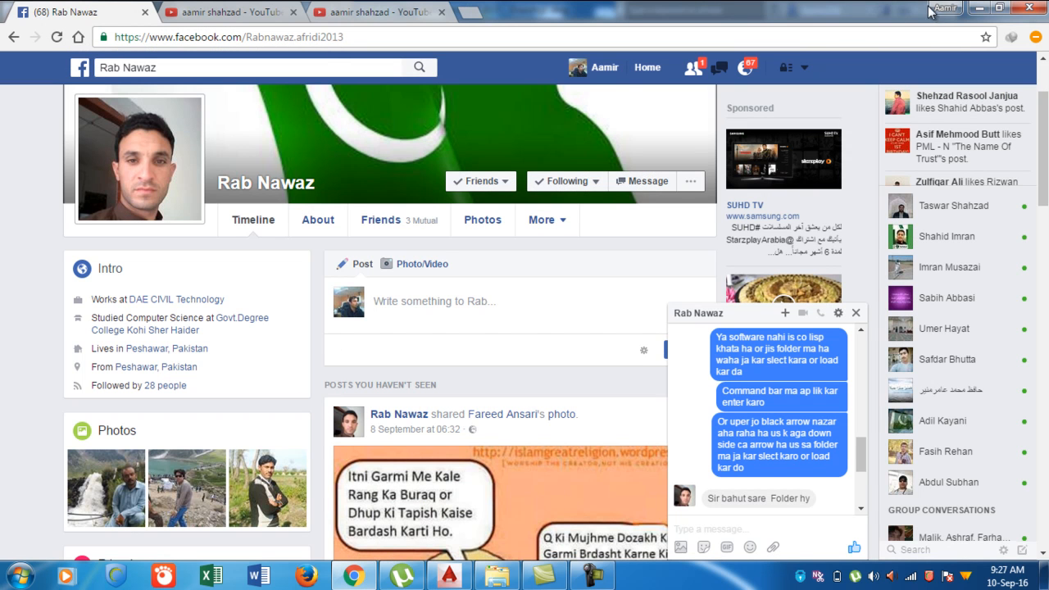
pyautogui.click(981, 8)
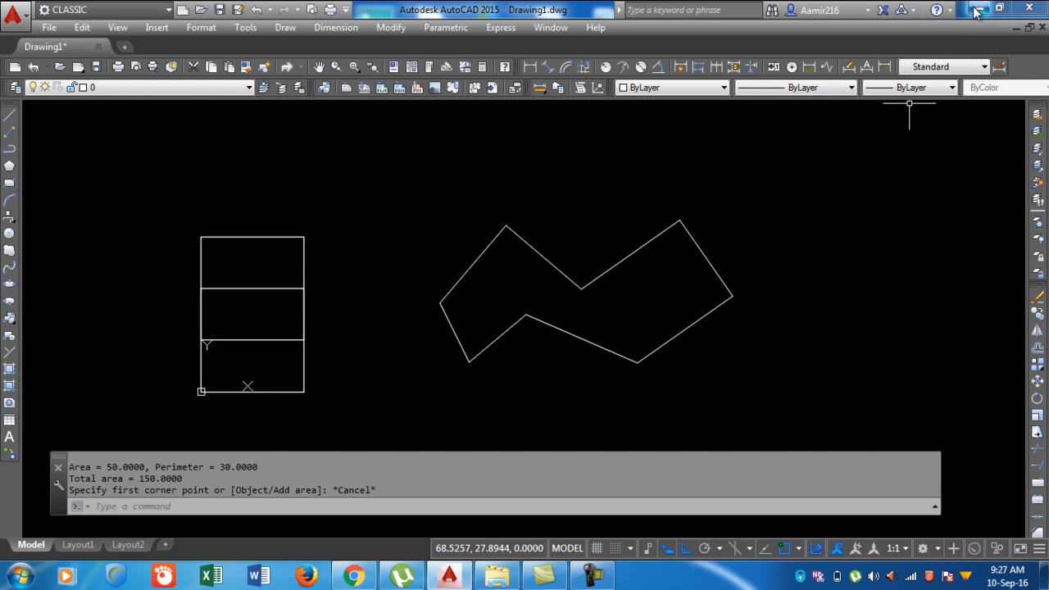
# - Switch to File Explorer and view the AutoLISP files in C:\Autodesk\Autodesk_Civil_2015_English_Win_64bit_DLM\lisp
pyautogui.click(976, 11)
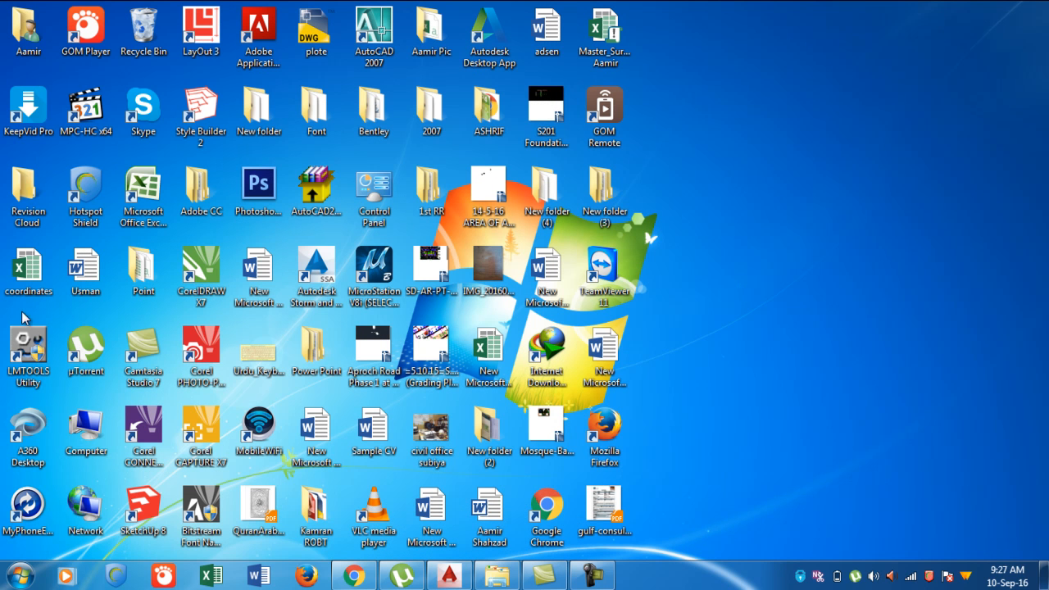
pyautogui.doubleClick(79, 422)
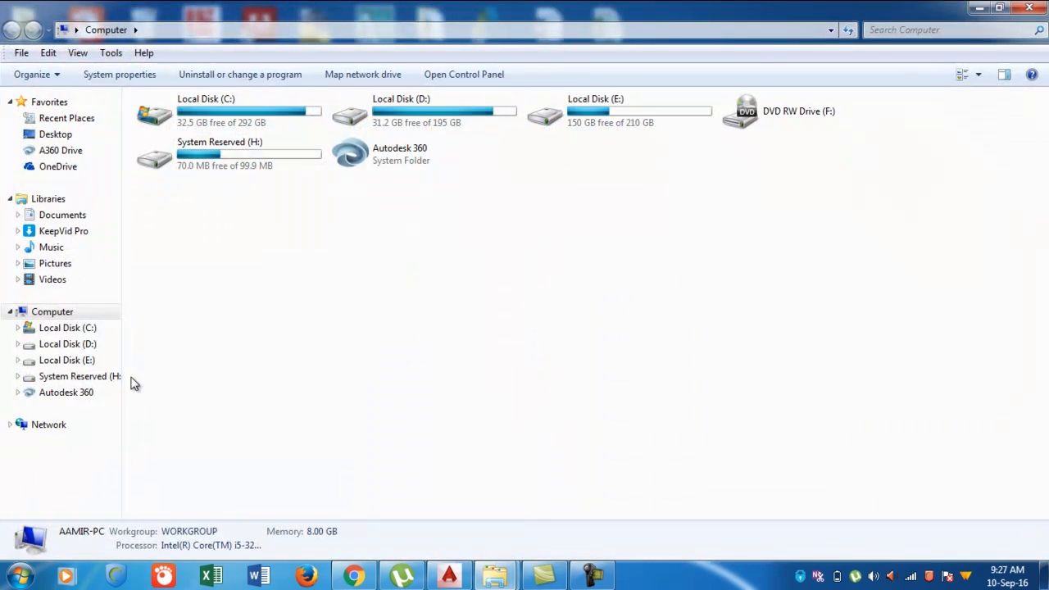
pyautogui.doubleClick(218, 111)
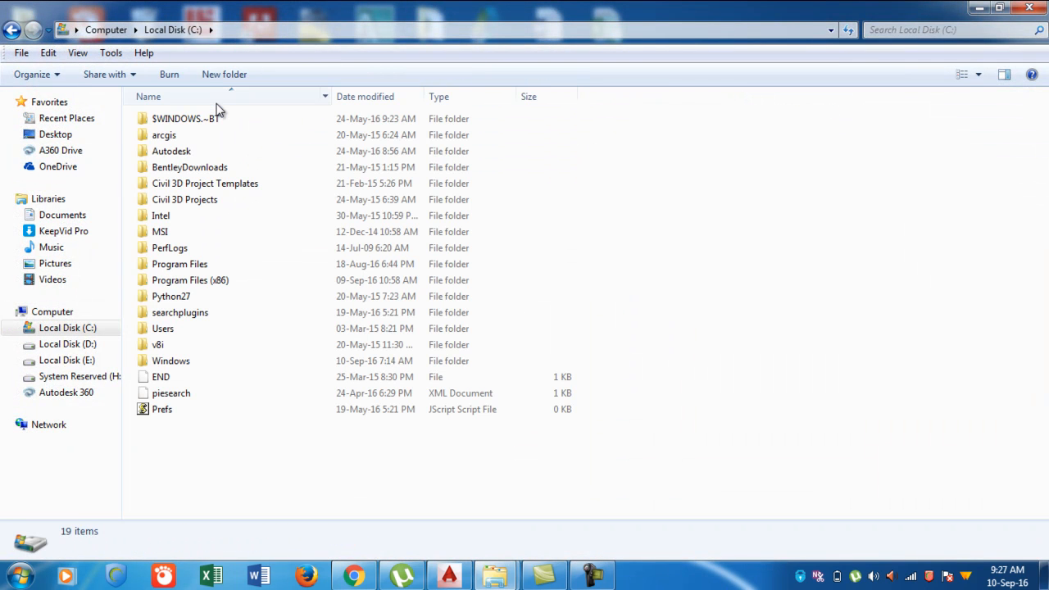
pyautogui.doubleClick(185, 151)
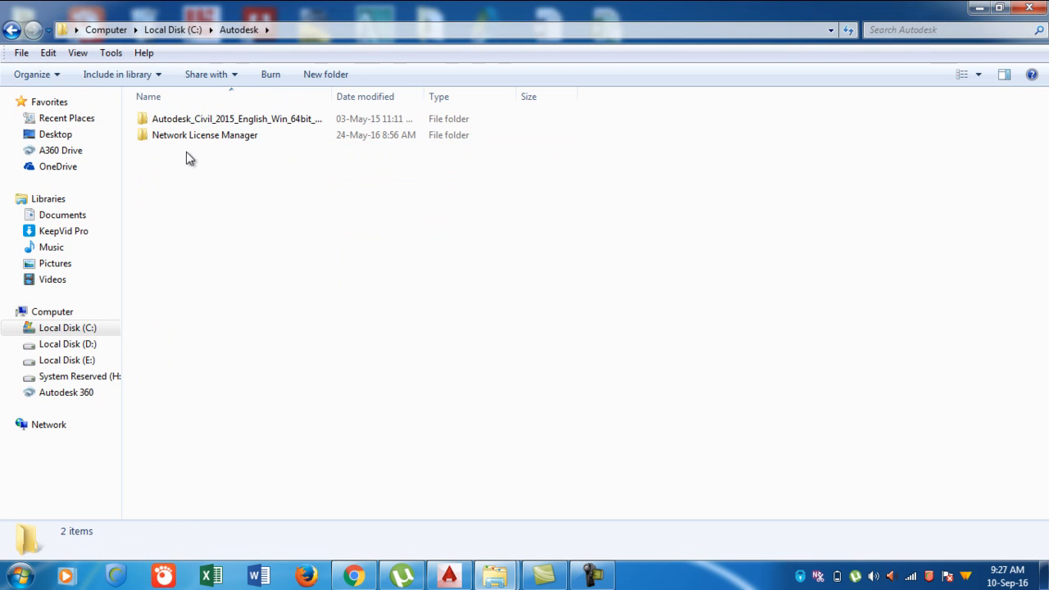
pyautogui.doubleClick(218, 119)
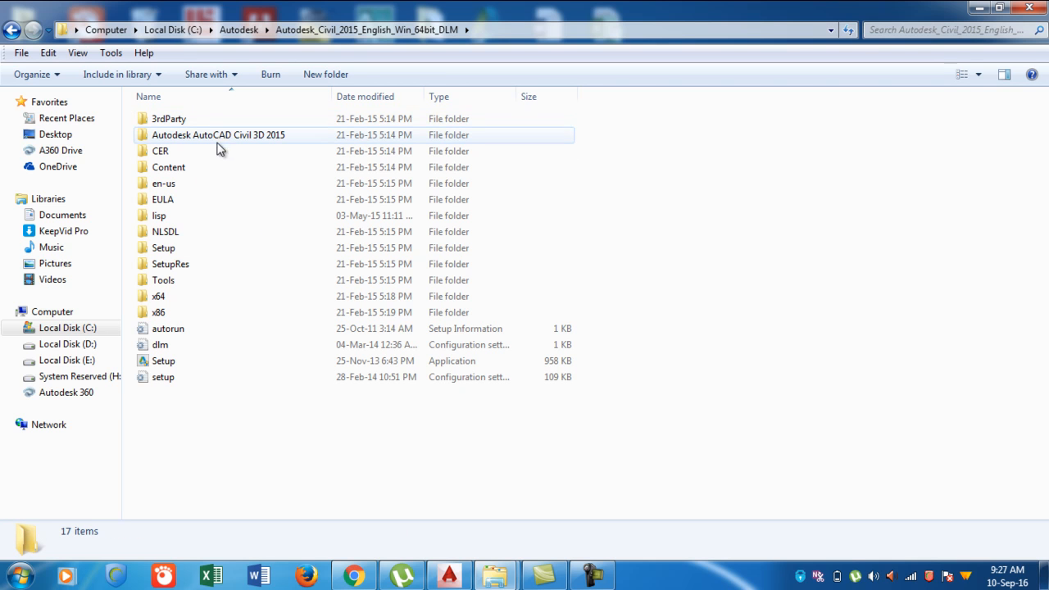
pyautogui.doubleClick(183, 220)
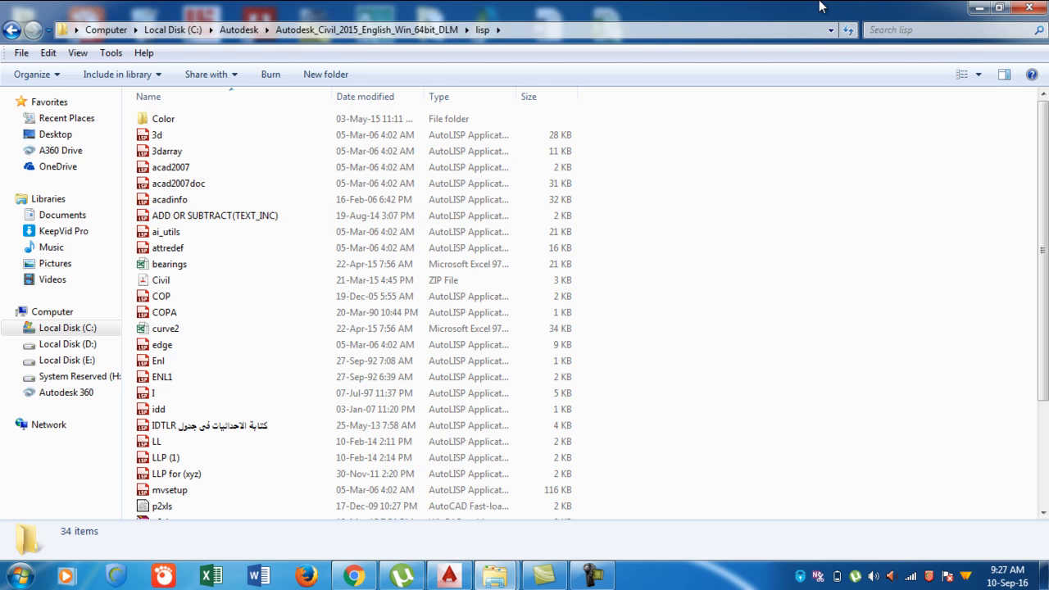
pyautogui.click(975, 9)
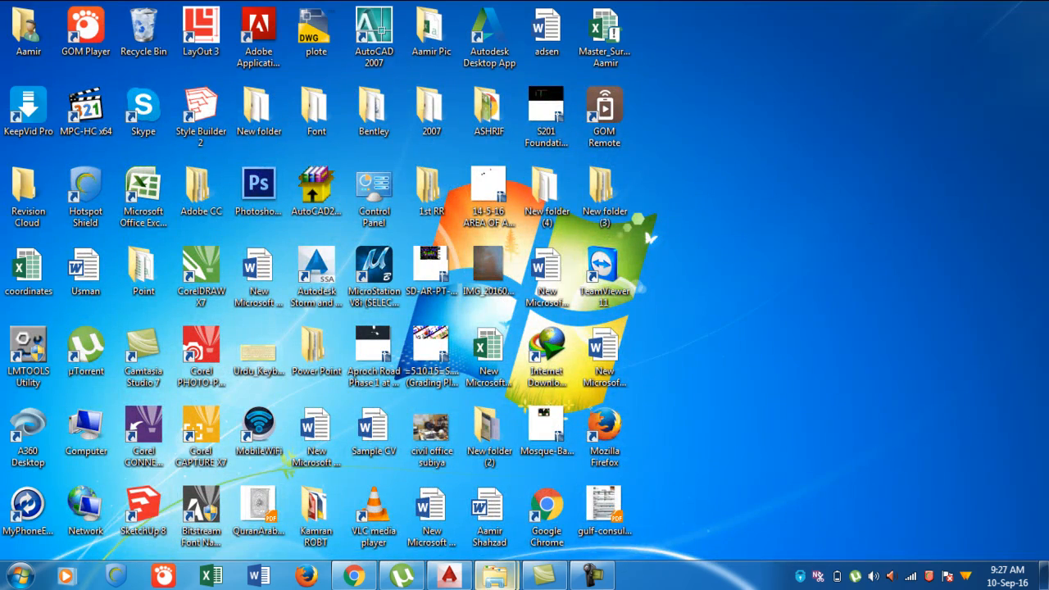
# - Switch back to AutoCAD, start APPLOAD and browse from Local Disk (C:) through Autodesk and Autodesk_Civil_2015_English_Win_64bit_DLM to the lisp folder
pyautogui.click(450, 577)
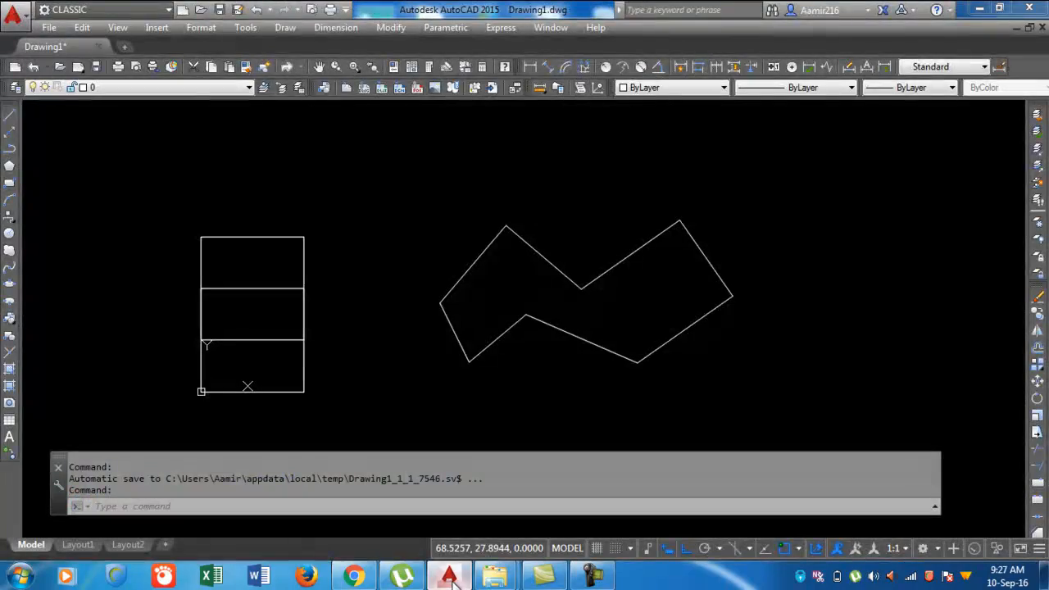
pyautogui.click(301, 507)
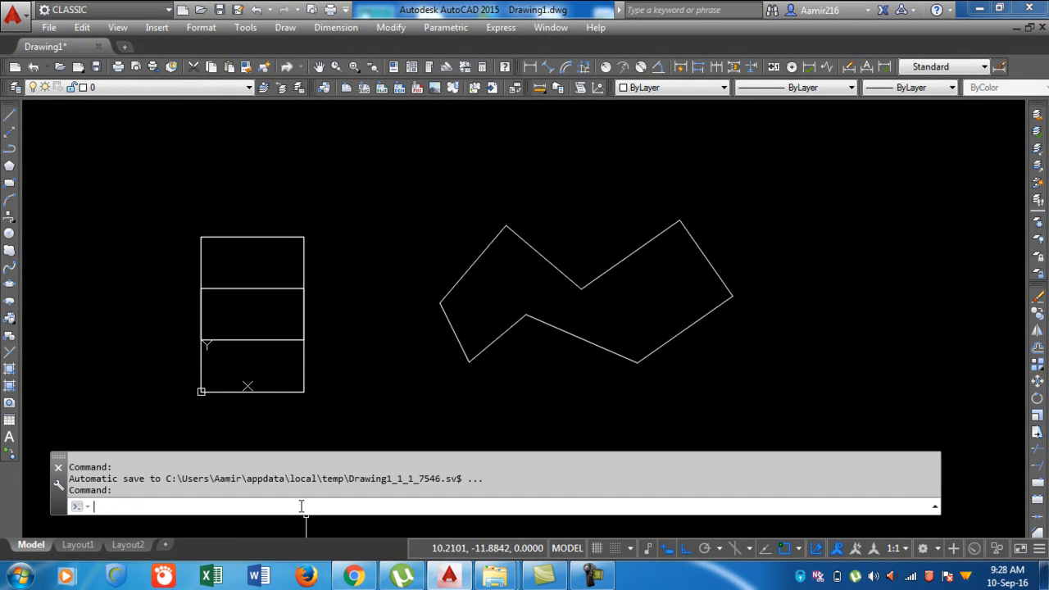
pyautogui.write('ap')
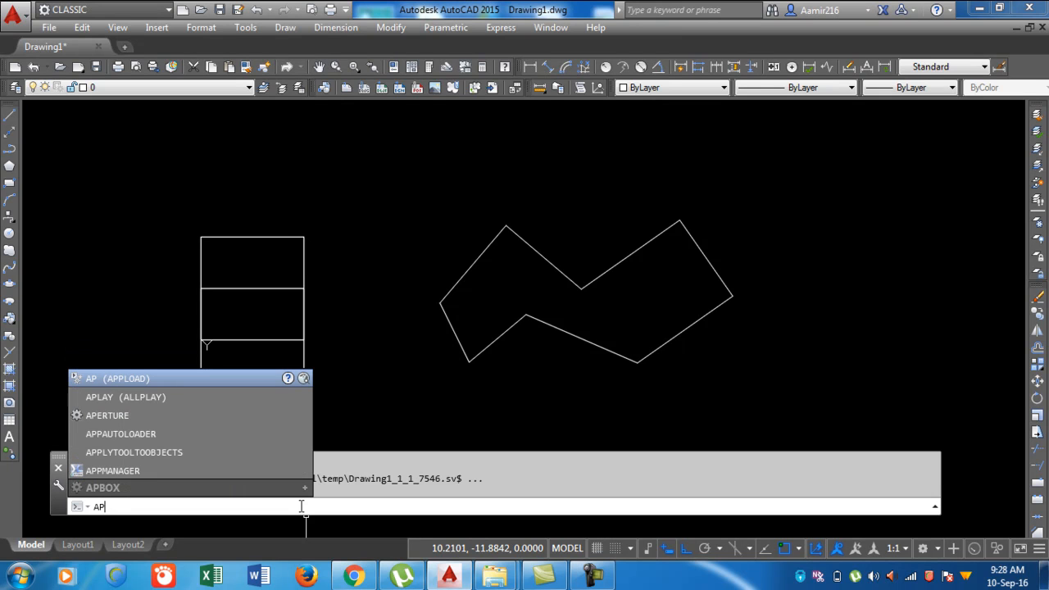
pyautogui.press('Return')
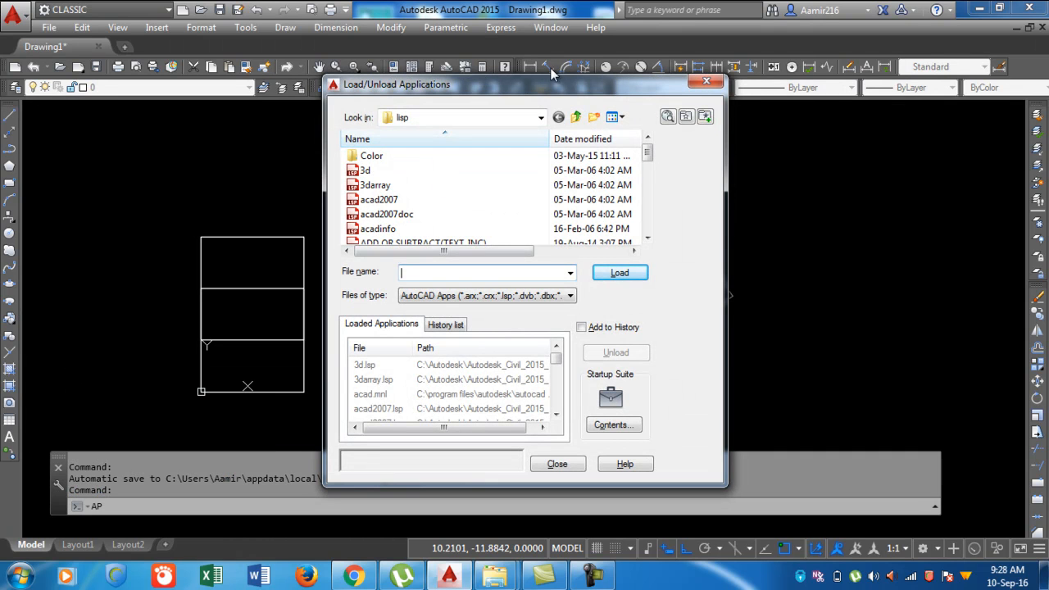
pyautogui.click(541, 118)
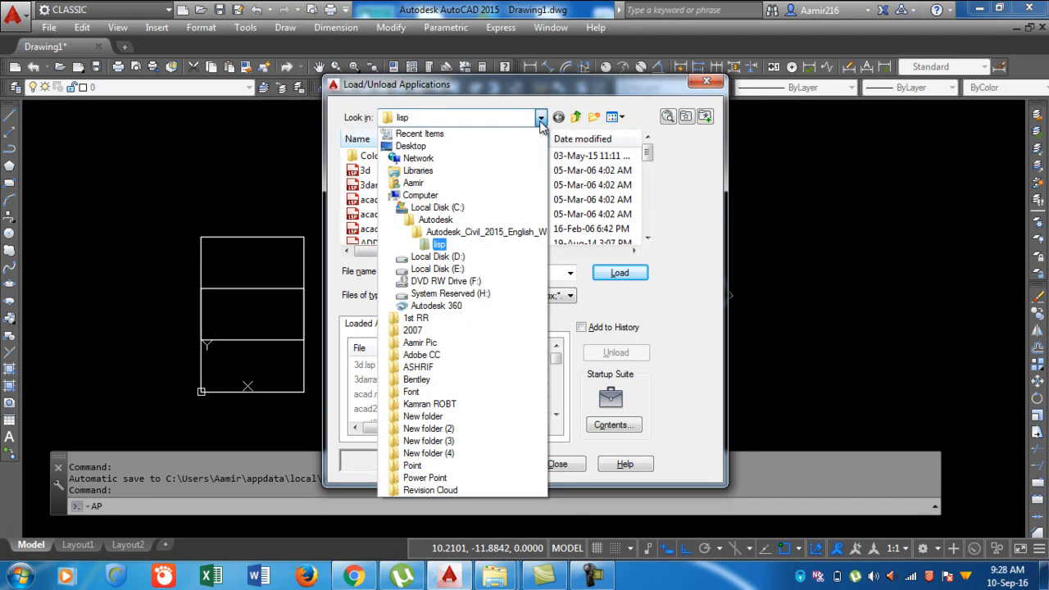
pyautogui.click(460, 211)
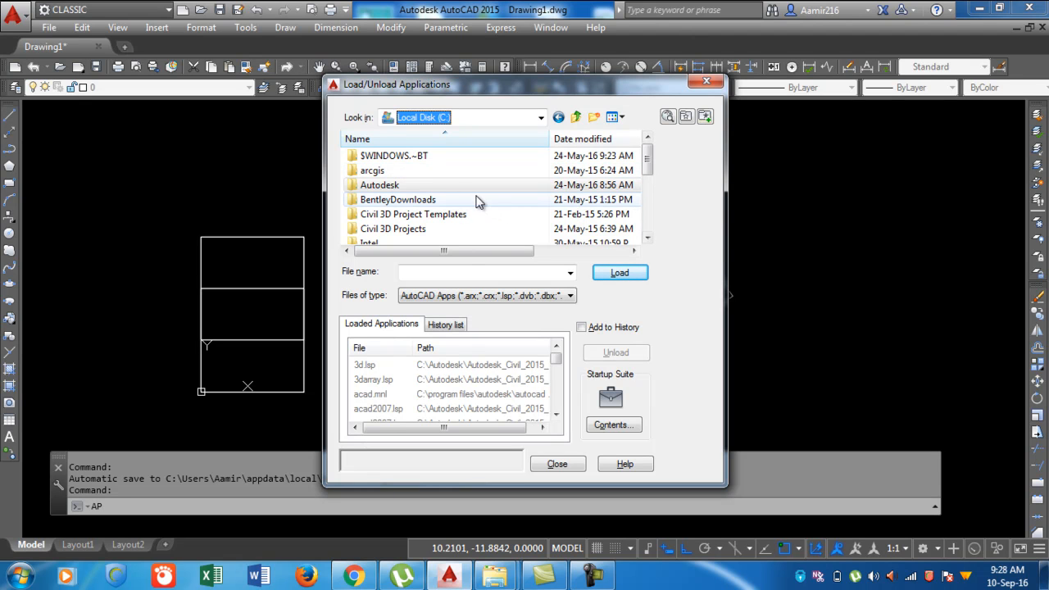
pyautogui.doubleClick(450, 186)
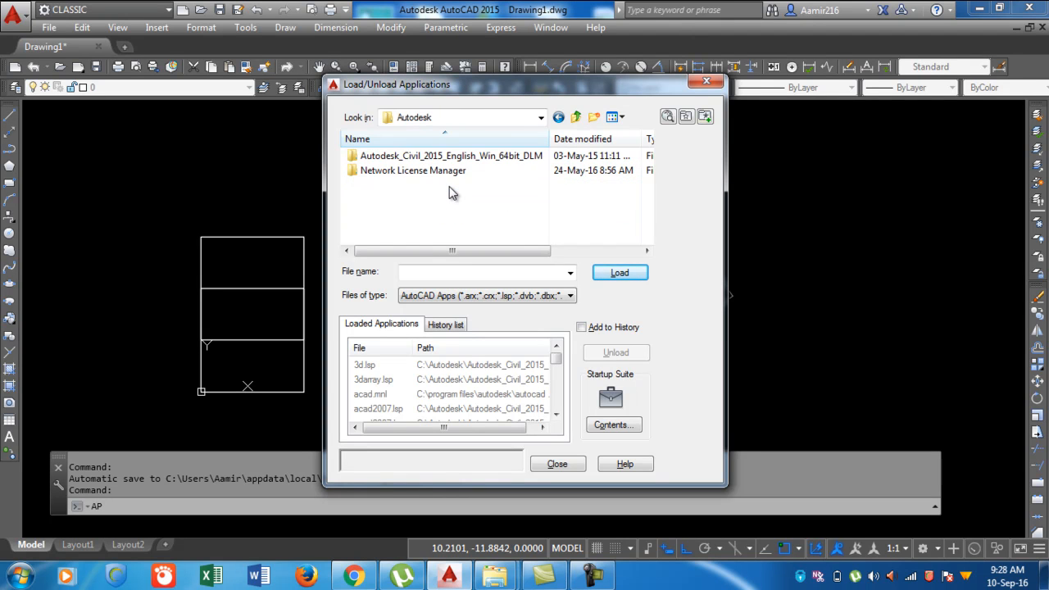
pyautogui.doubleClick(445, 156)
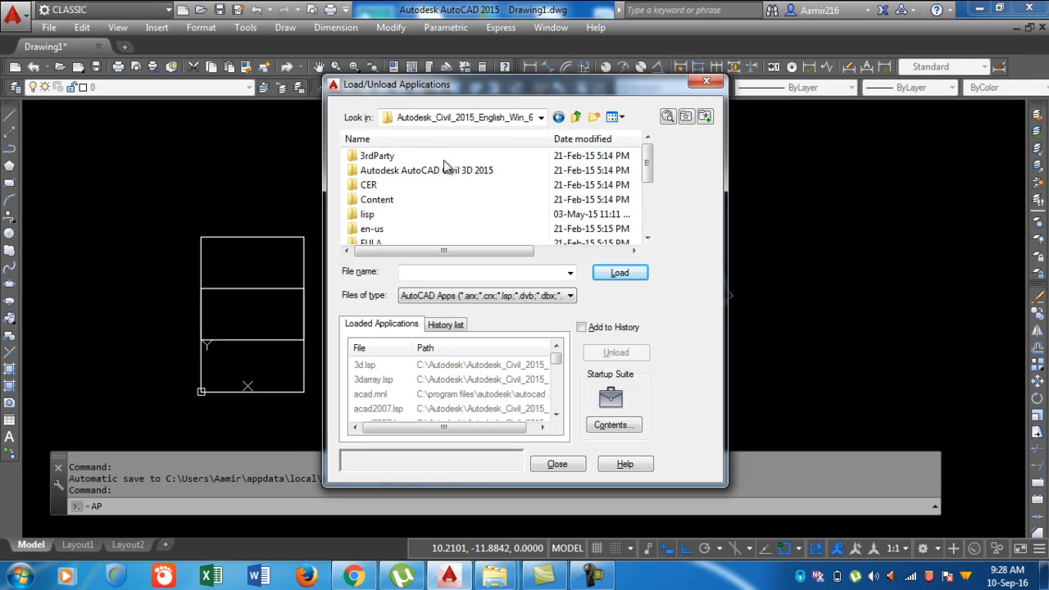
pyautogui.doubleClick(371, 216)
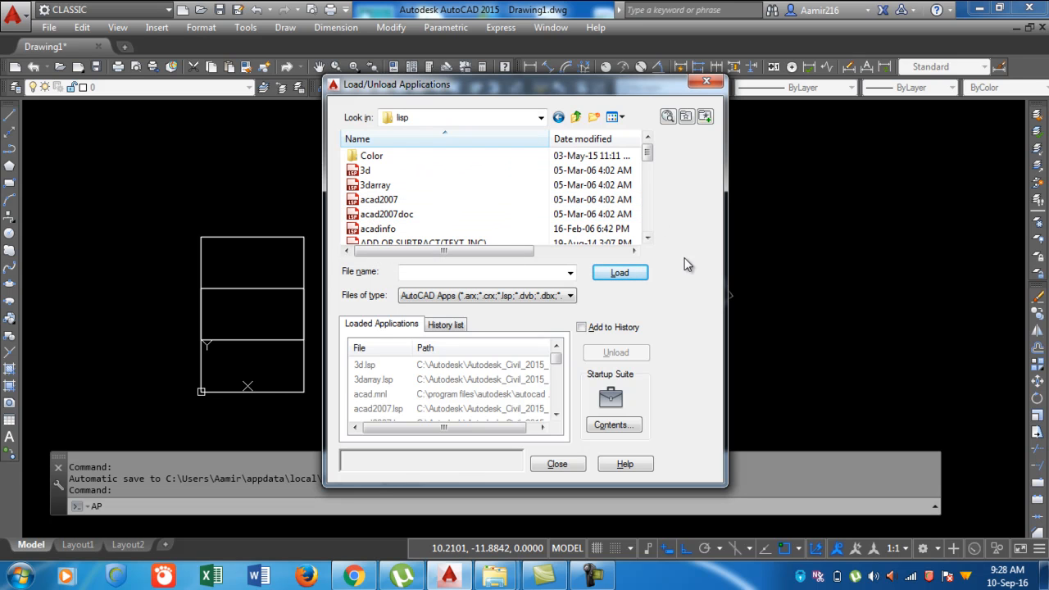
# - Load the idd LISP file from the lisp folder, allow it despite the untrusted location, and close the application loader
pyautogui.click(648, 238)
pyautogui.click(648, 238)
pyautogui.click(648, 239)
pyautogui.click(647, 238)
pyautogui.click(647, 238)
pyautogui.click(647, 238)
pyautogui.click(647, 238)
pyautogui.click(647, 238)
pyautogui.click(647, 239)
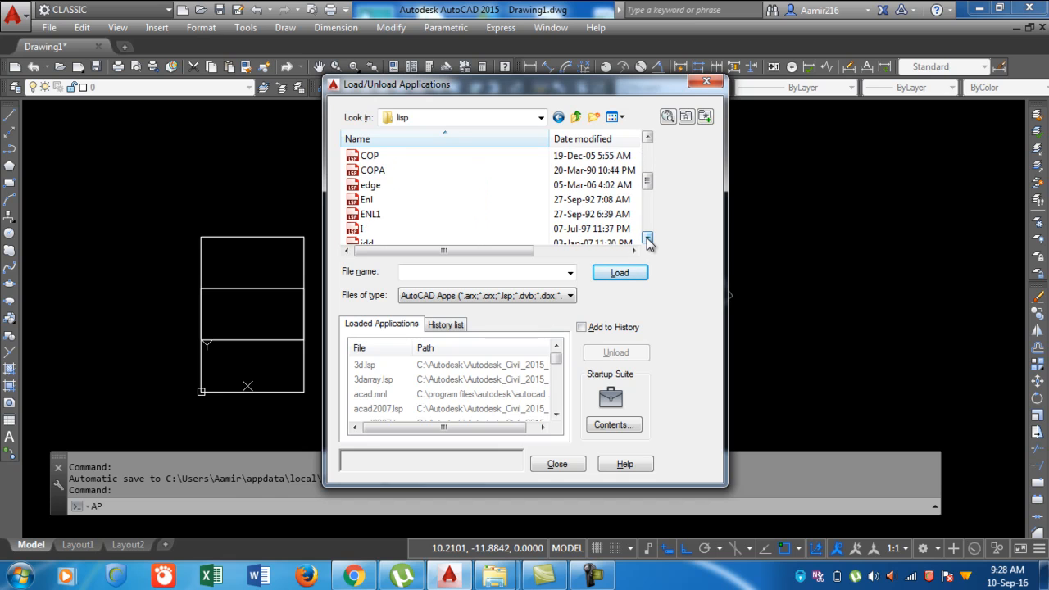
pyautogui.click(647, 239)
pyautogui.click(647, 239)
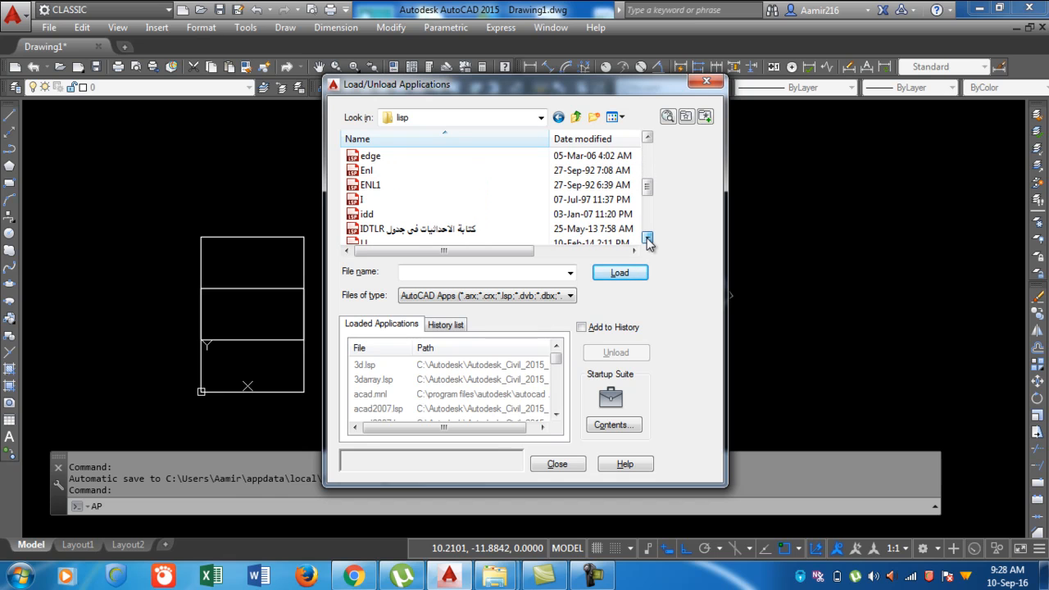
pyautogui.click(380, 215)
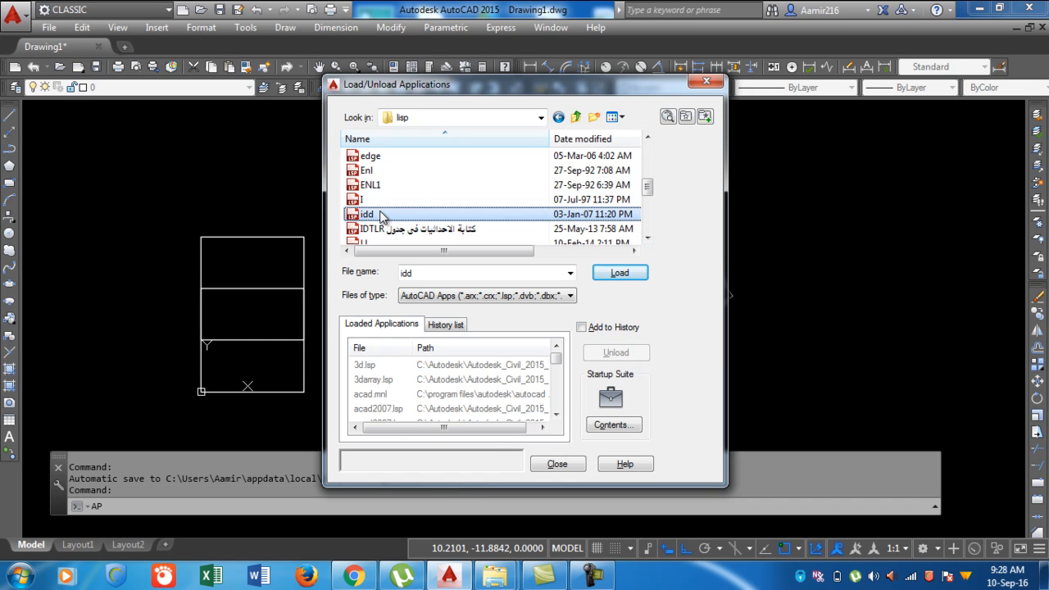
pyautogui.click(620, 275)
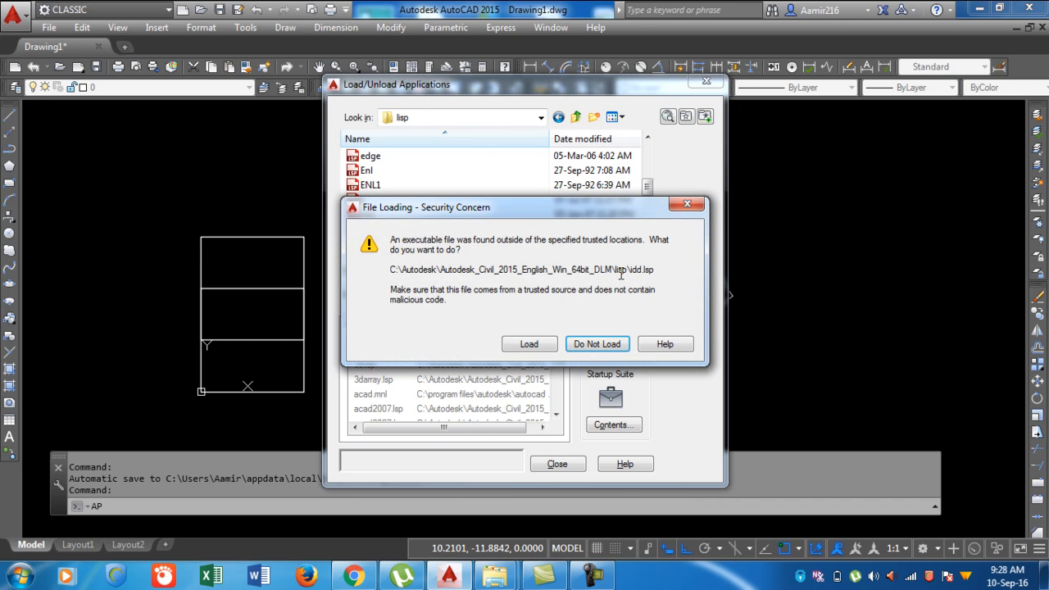
pyautogui.click(541, 347)
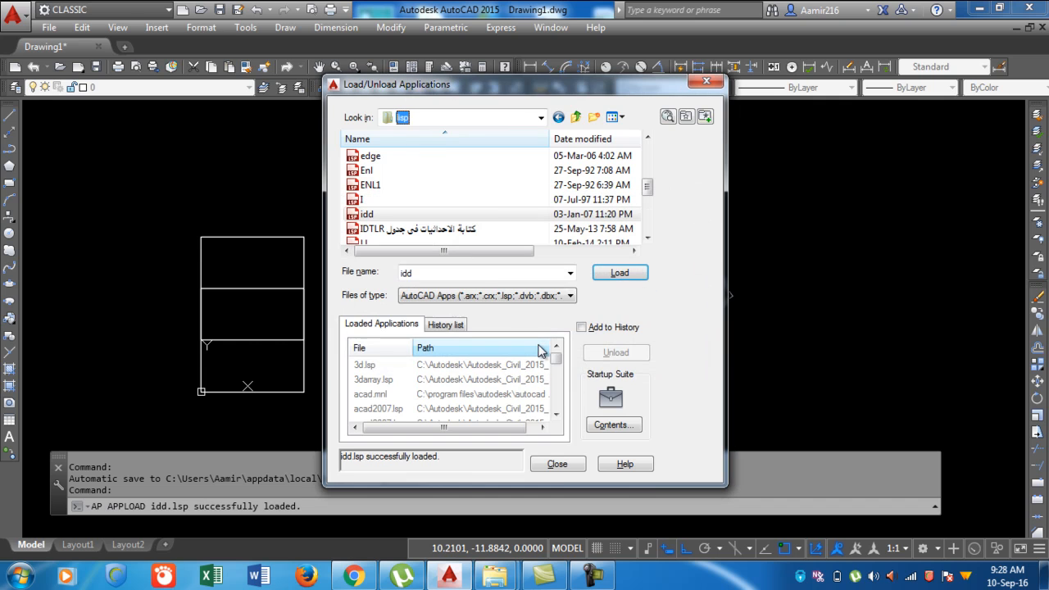
pyautogui.click(557, 464)
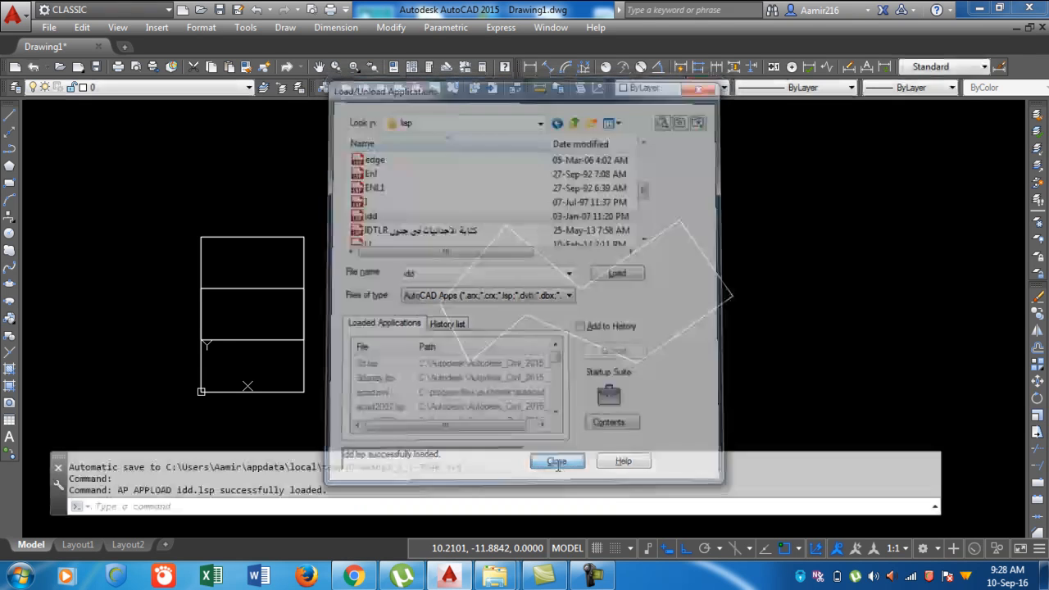
# - Run IDD to label the coordinates of the lower square's bottom-right corner, with Ortho off and the leader about 5.7 units long at 42°
pyautogui.click(384, 505)
pyautogui.write('idd')
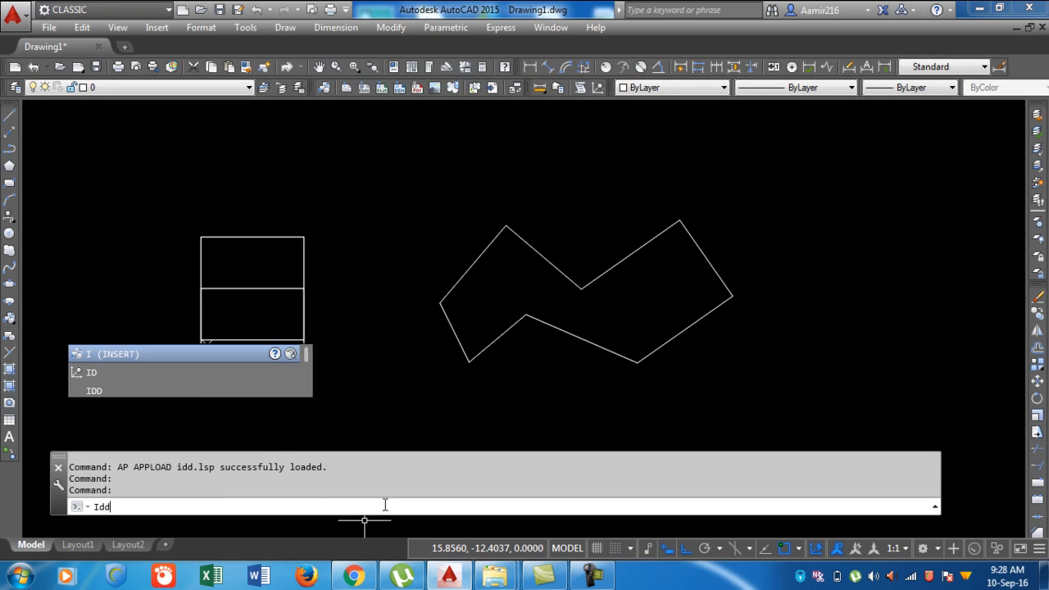
pyautogui.press('Return')
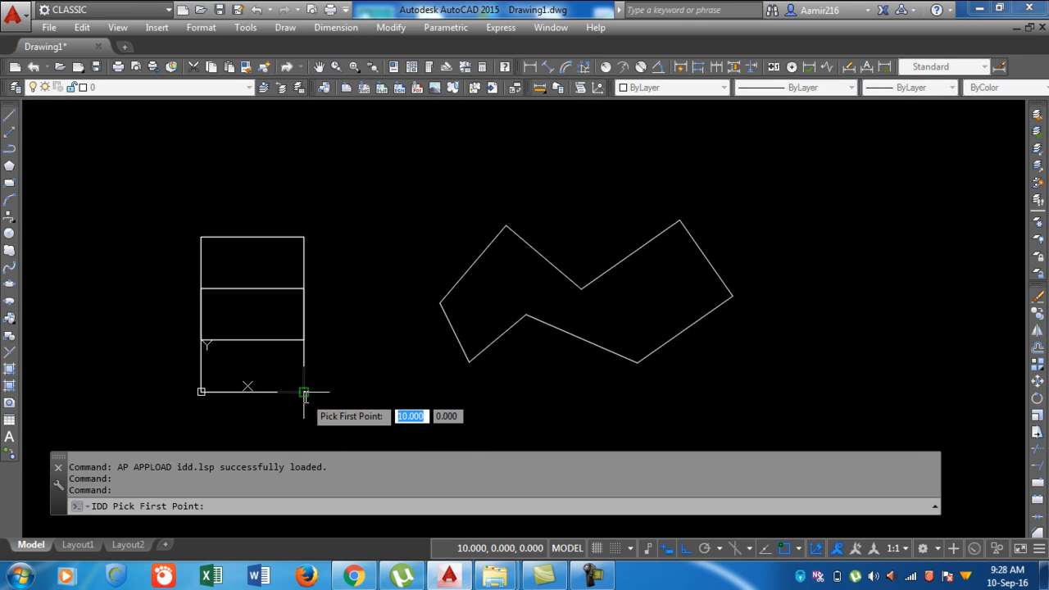
pyautogui.click(304, 393)
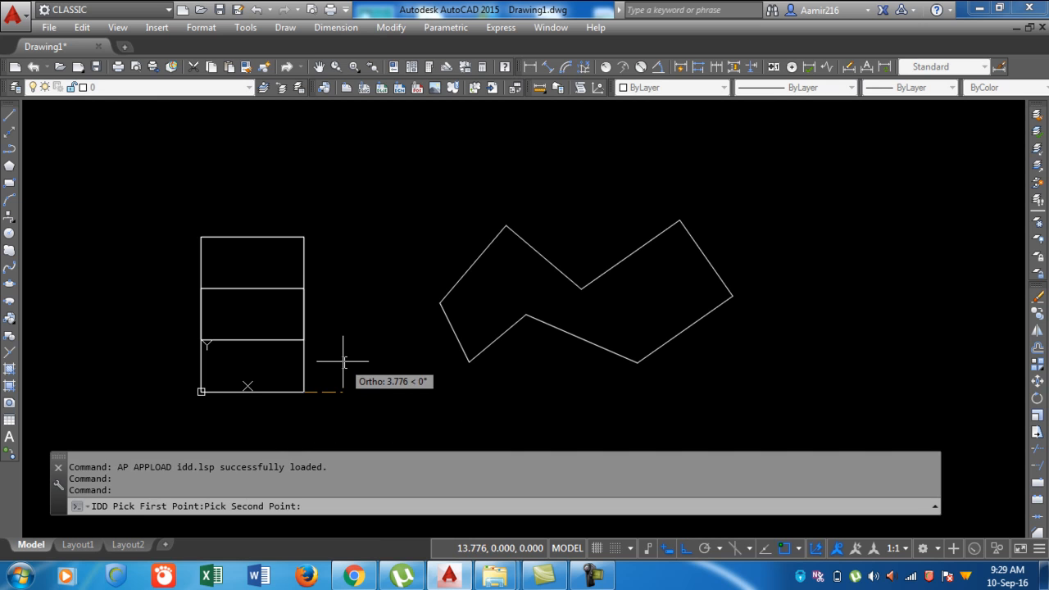
pyautogui.press('F8')
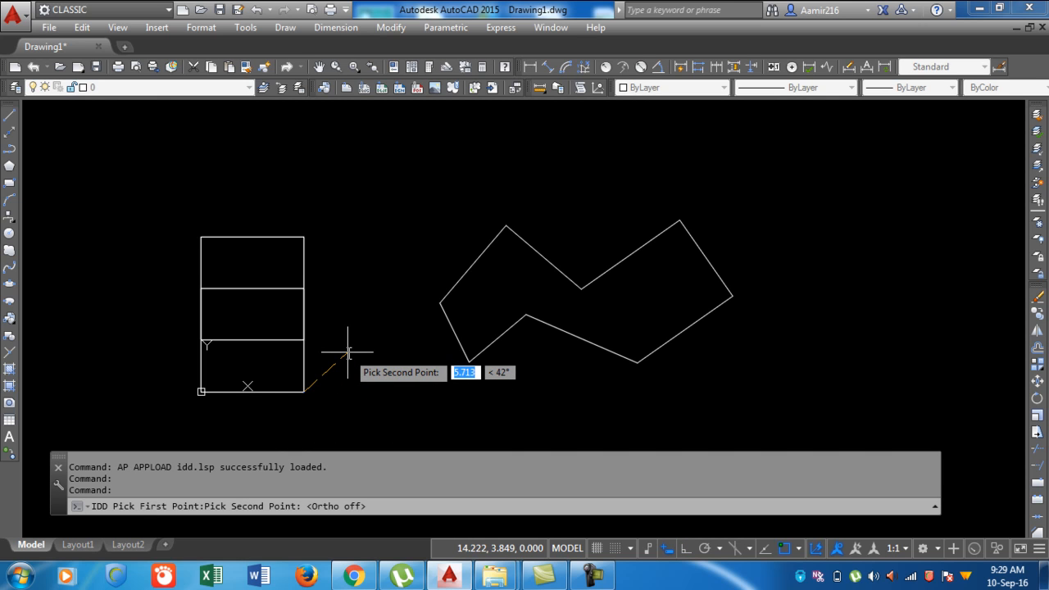
pyautogui.click(347, 353)
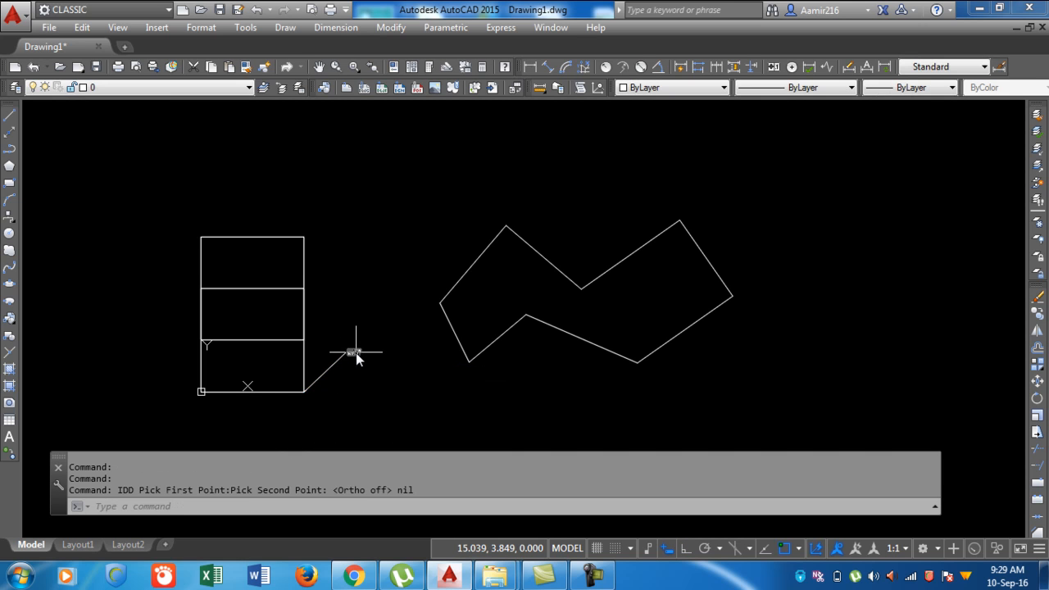
# - Zoom a window around the new coordinate label to read its easting and northing, and restore the previous view
pyautogui.write('z')
pyautogui.press('Return')
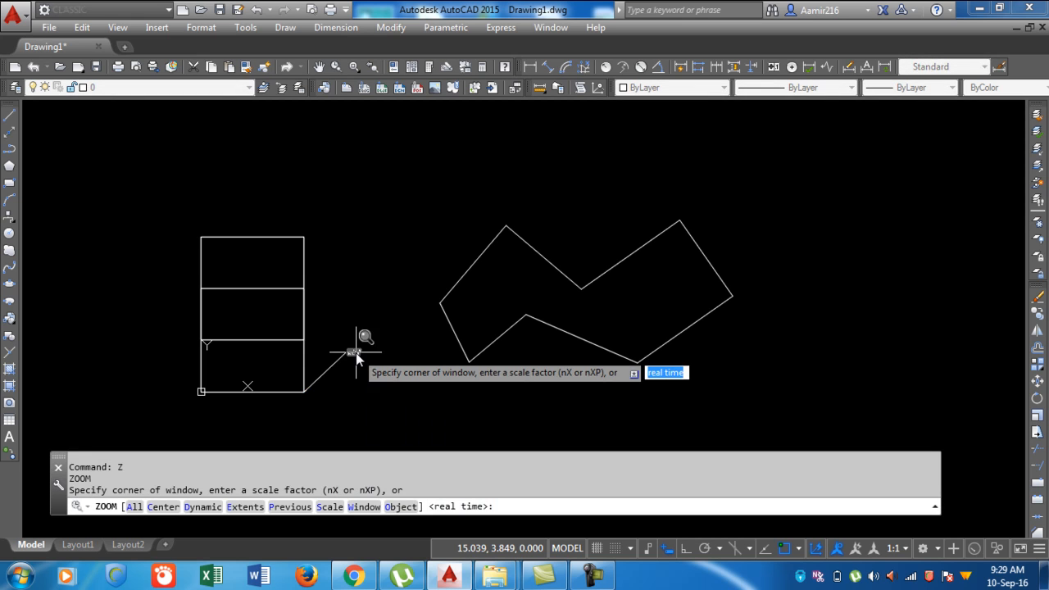
pyautogui.click(410, 399)
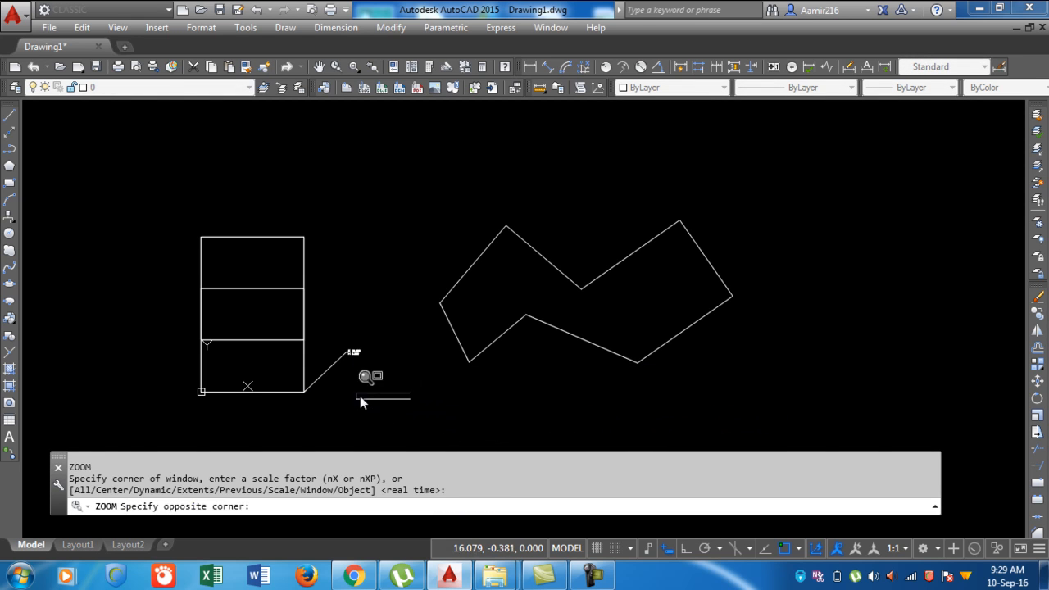
pyautogui.click(268, 300)
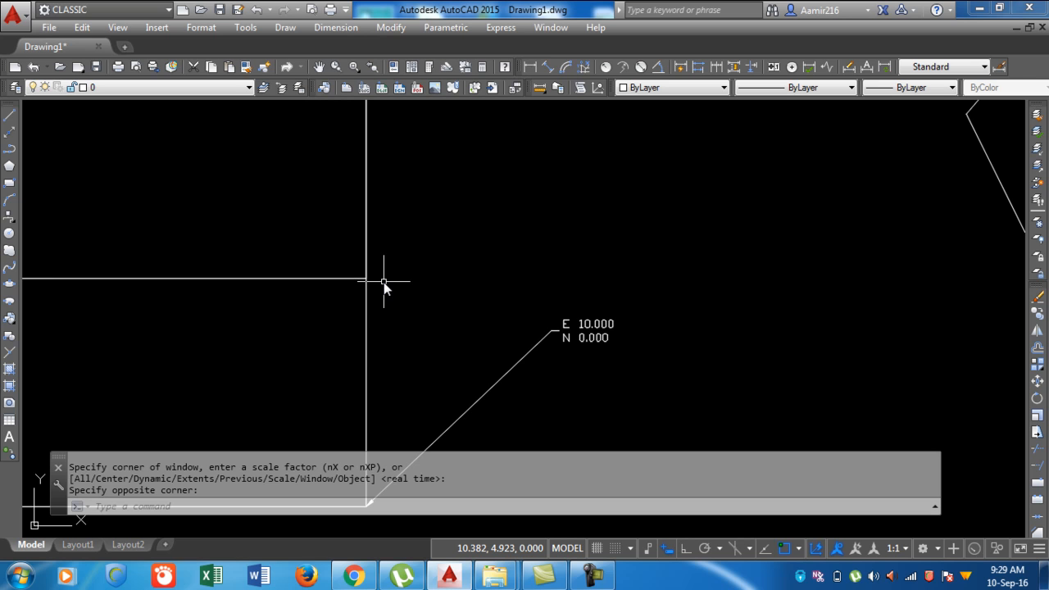
pyautogui.hotkey('ctrl', 'z')
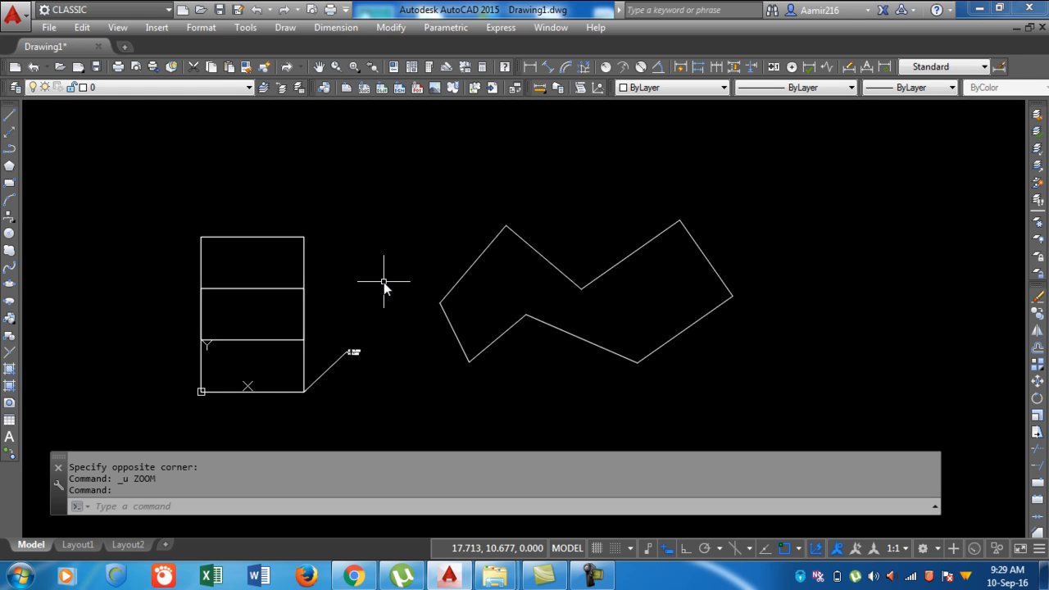
# - Reopen the application loader with APPLOAD, review the drives and folders available for locating LISP files, and close it without loading anything
pyautogui.write('AP')
pyautogui.press('Return')
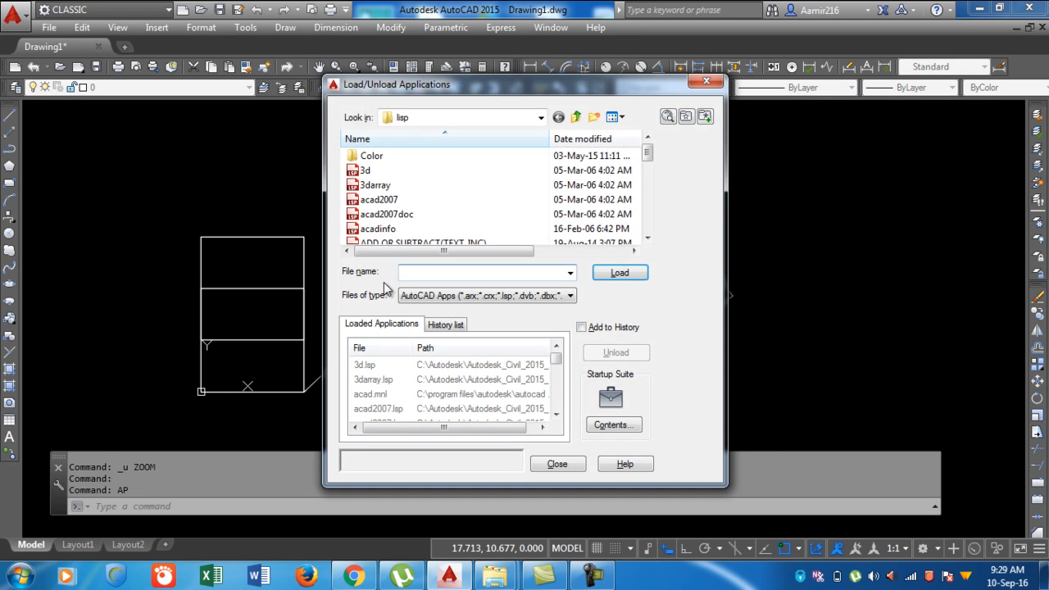
pyautogui.click(540, 117)
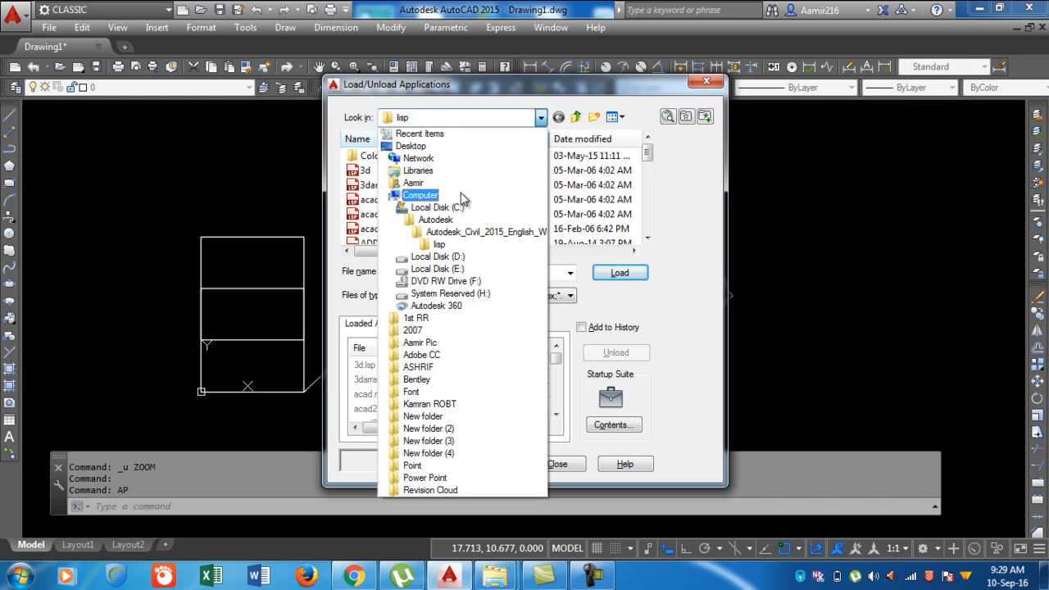
pyautogui.click(539, 119)
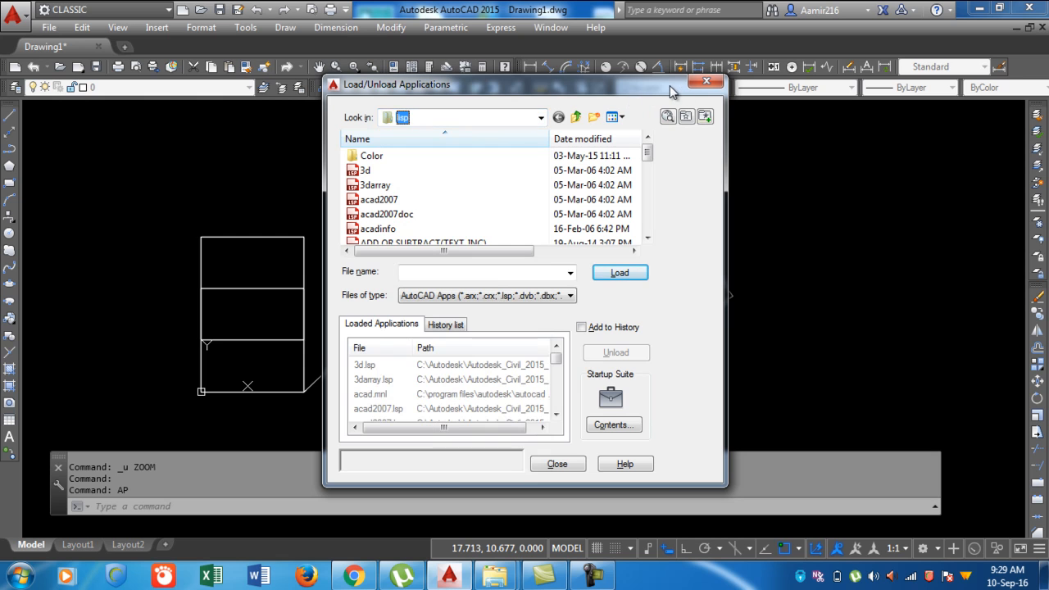
pyautogui.click(704, 85)
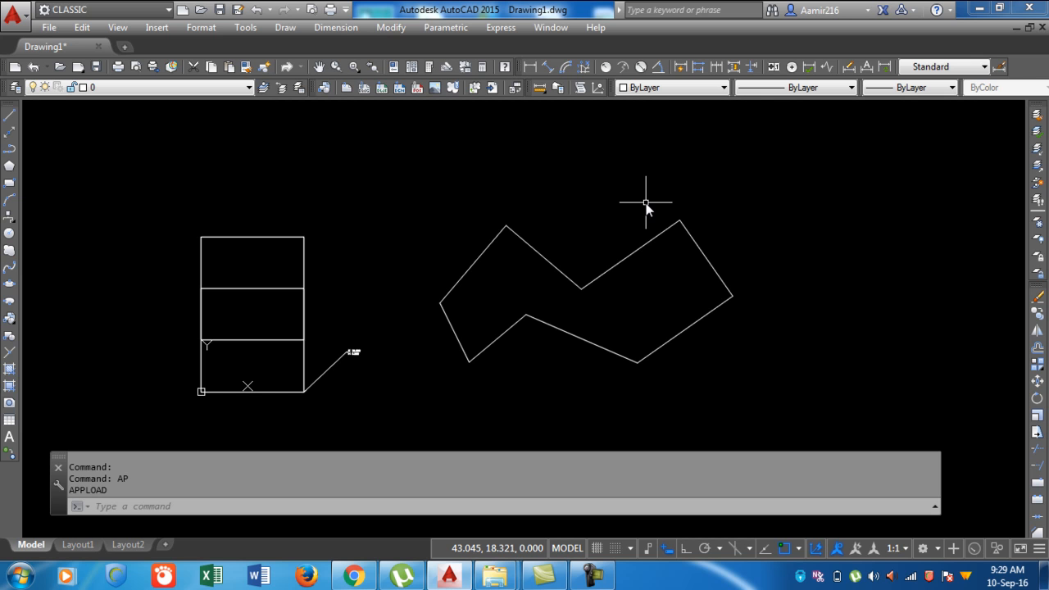
# - Minimize AutoCAD, switch to Google Chrome and show the YouTube channel's home page
pyautogui.click(977, 9)
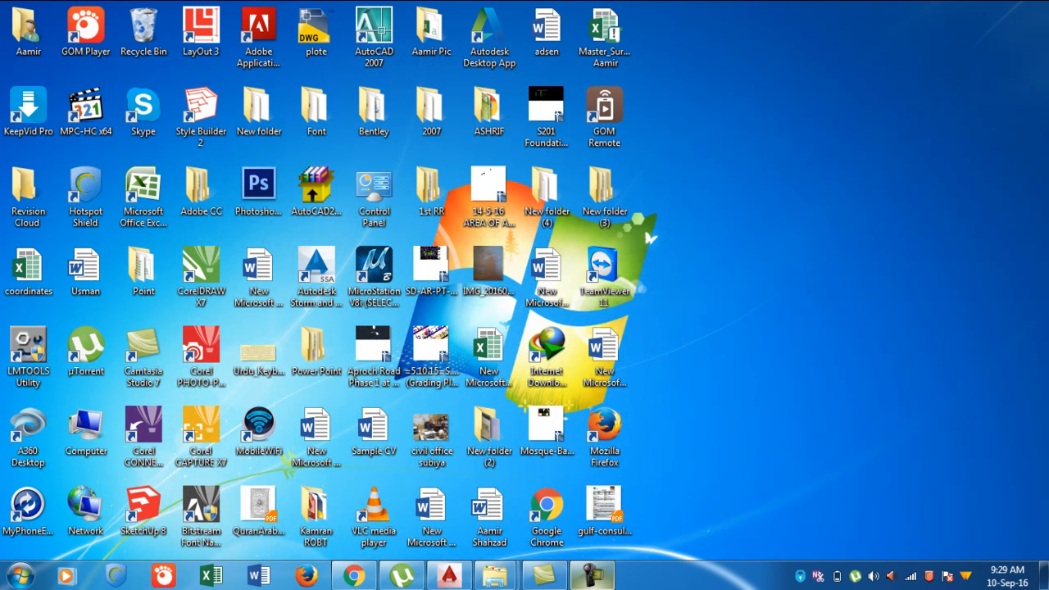
pyautogui.click(595, 587)
pyautogui.click(596, 586)
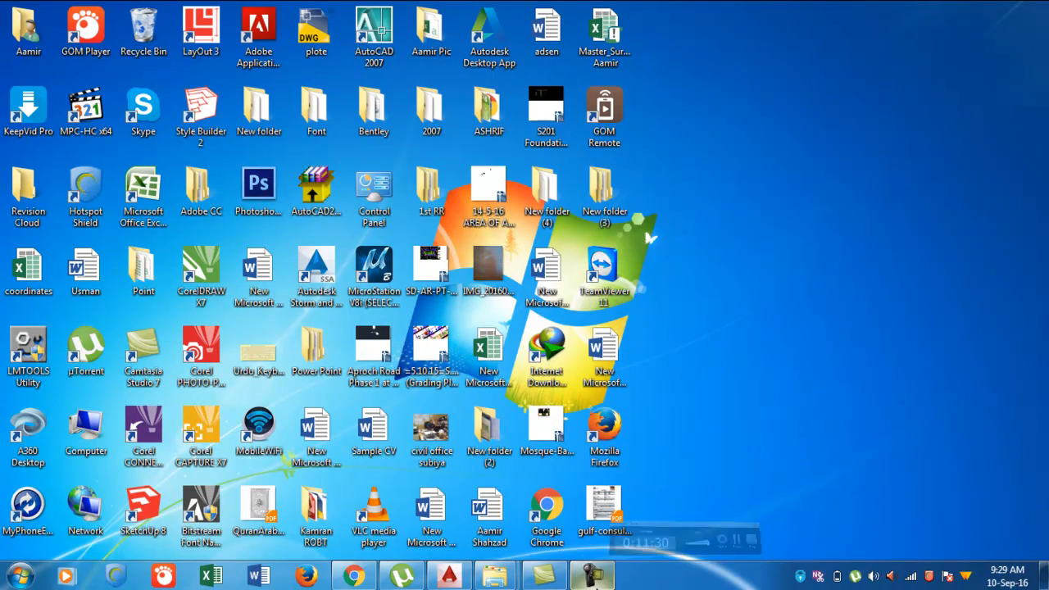
pyautogui.click(345, 573)
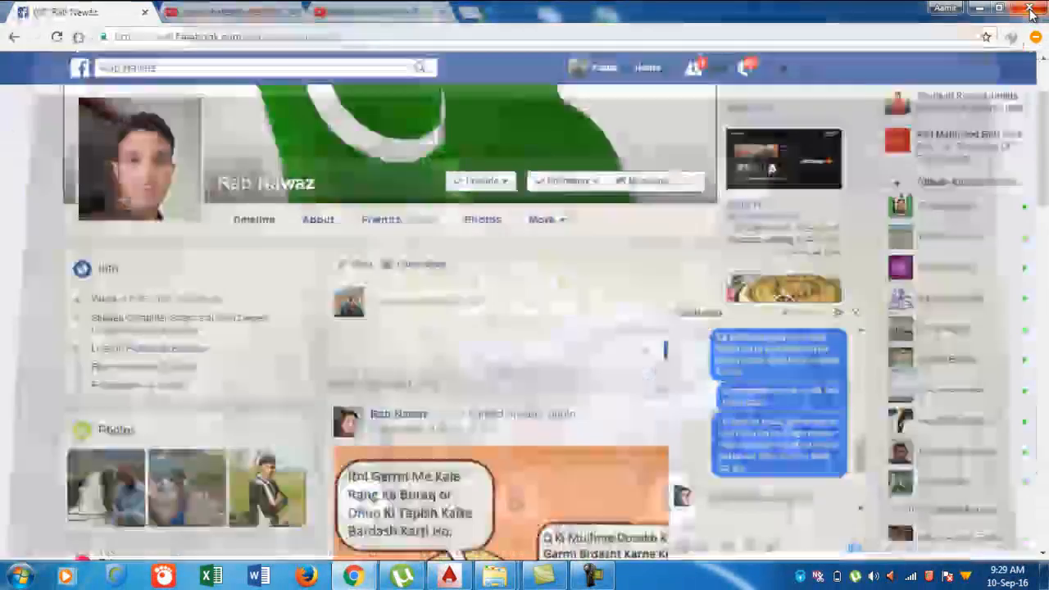
pyautogui.click(1029, 8)
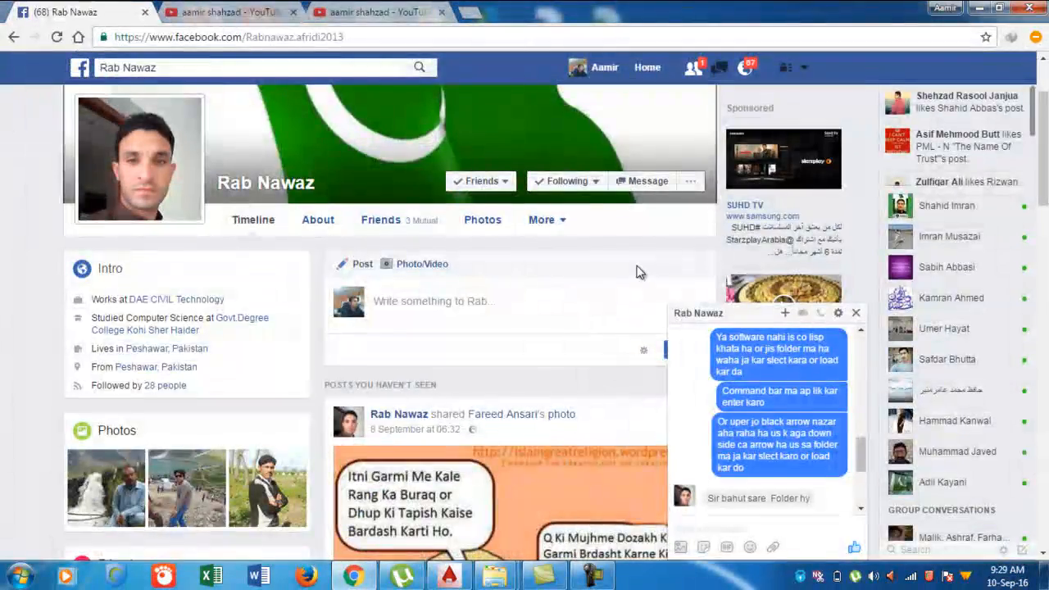
pyautogui.click(315, 4)
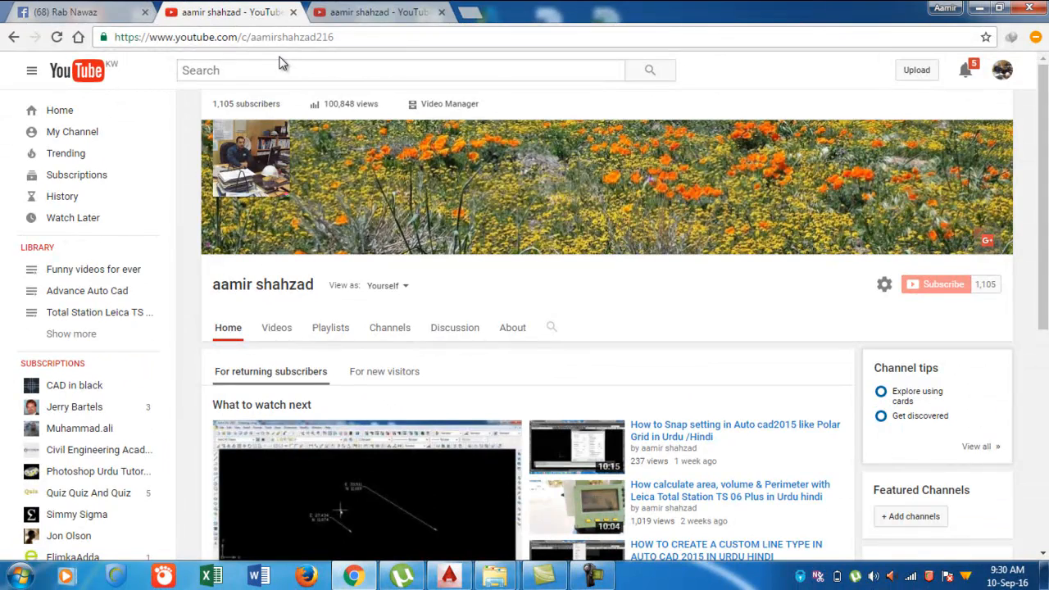
pyautogui.moveTo(653, 202)
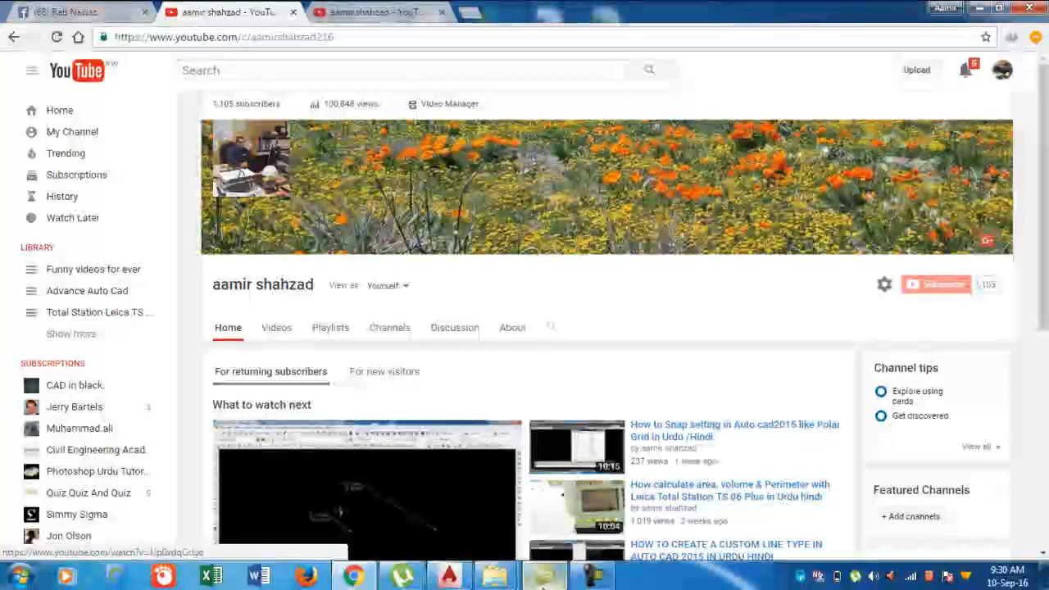
pyautogui.click(590, 577)
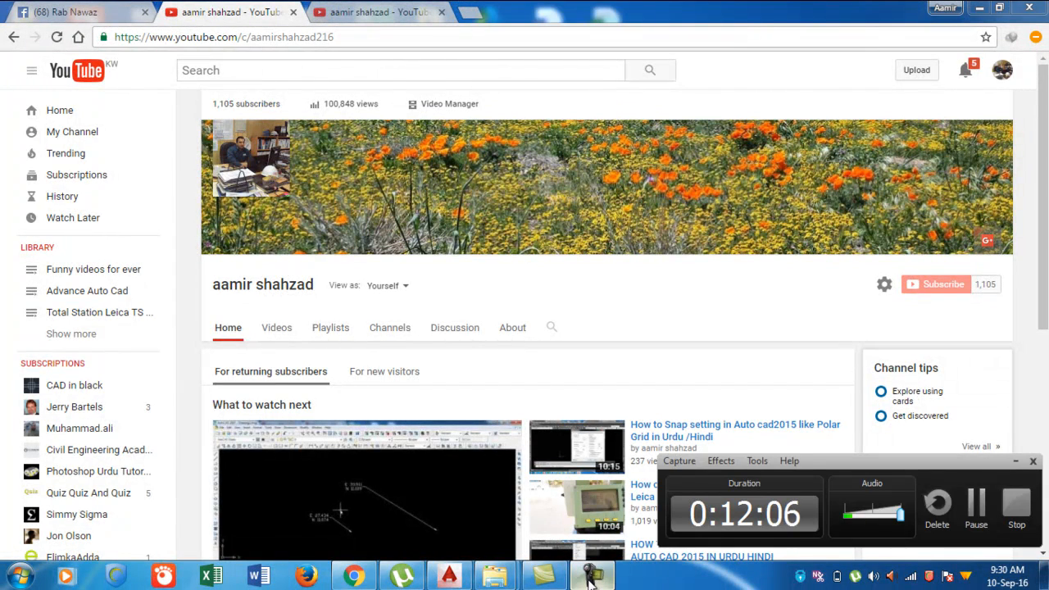